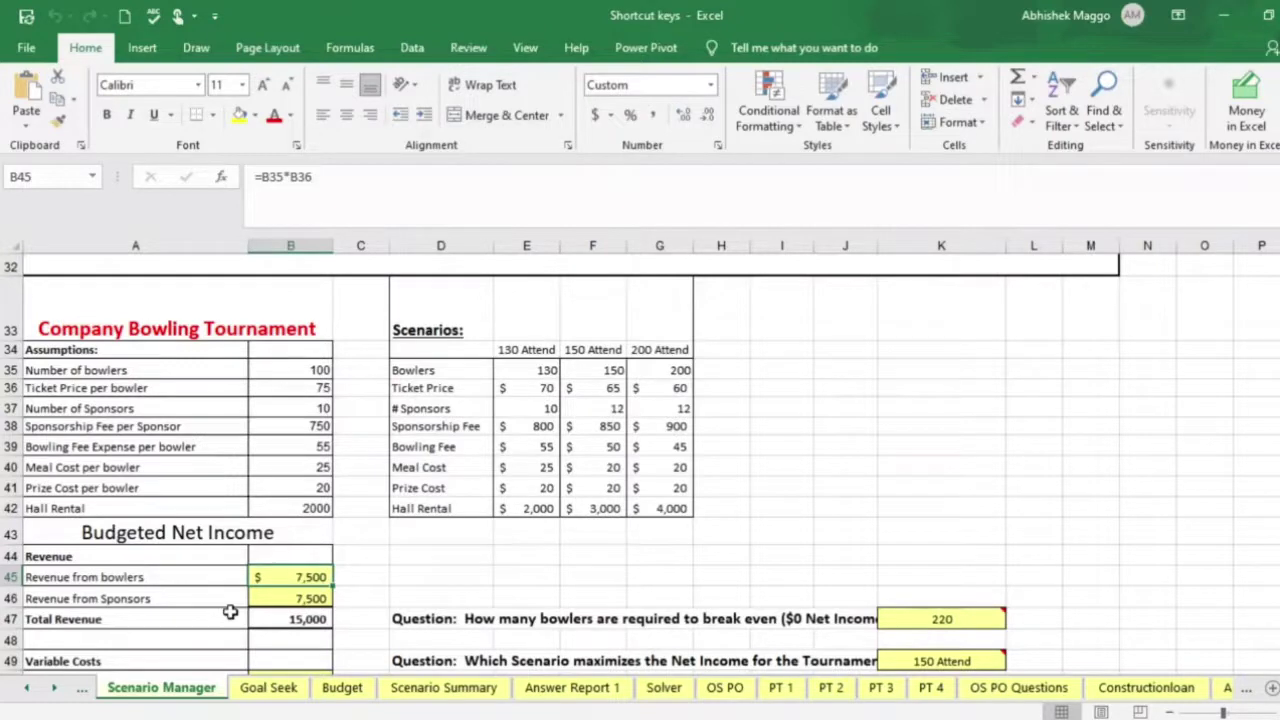
Browse forward through the workbook's sheets from Scenario Manager to PT 3
key(ctrl+Page_Down)
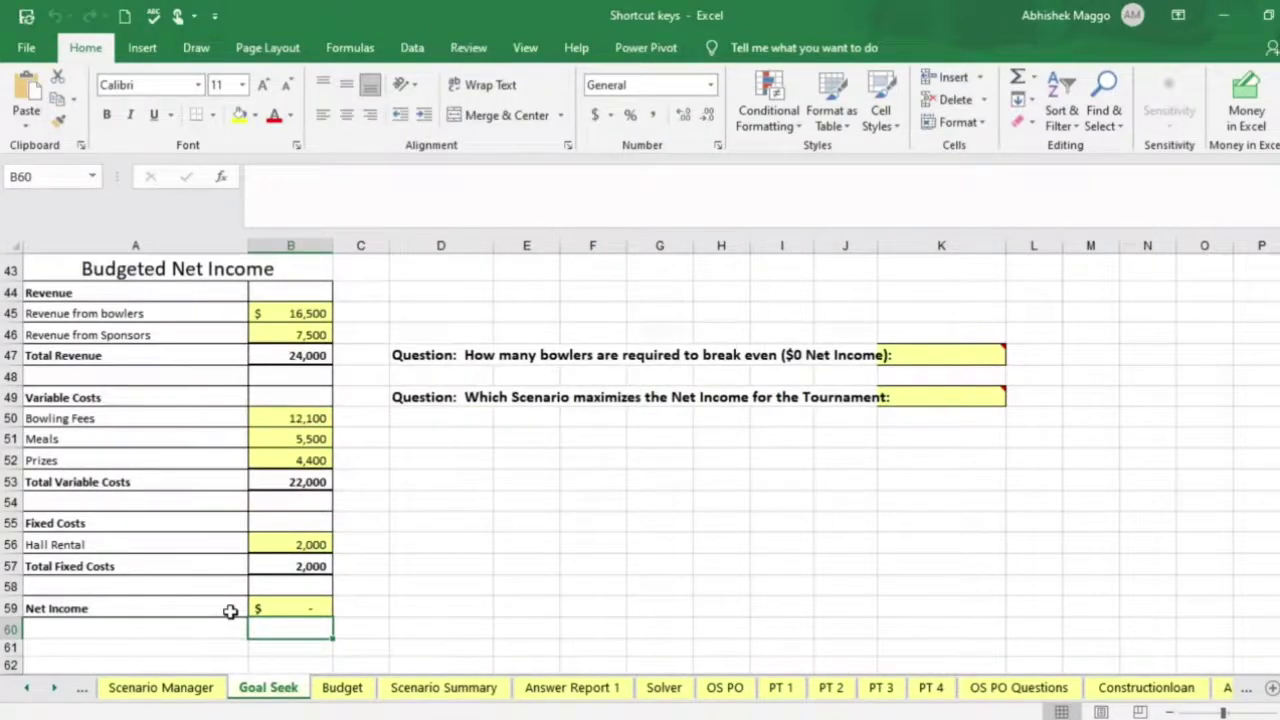
key(ctrl+Page_Down)
key(ctrl+Page_Down)
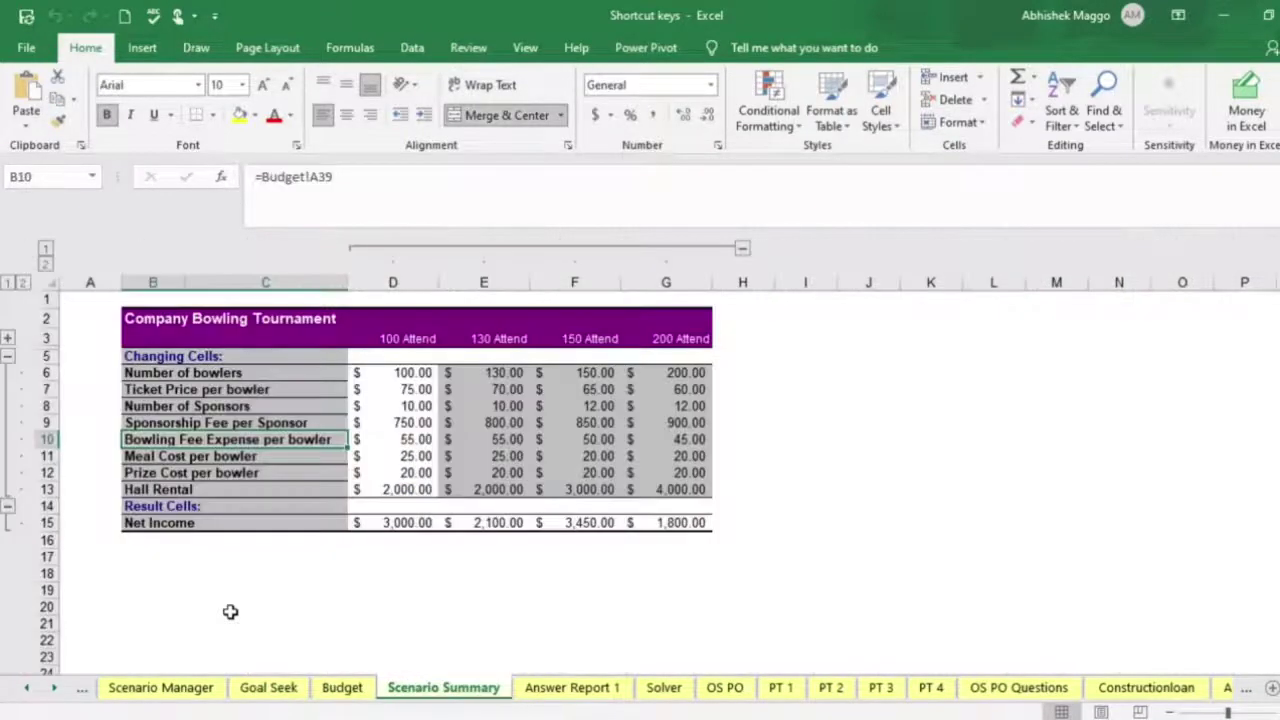
key(ctrl+Page_Down)
key(ctrl+Page_Down)
key(ctrl+Page_Down)
key(ctrl+Page_Down)
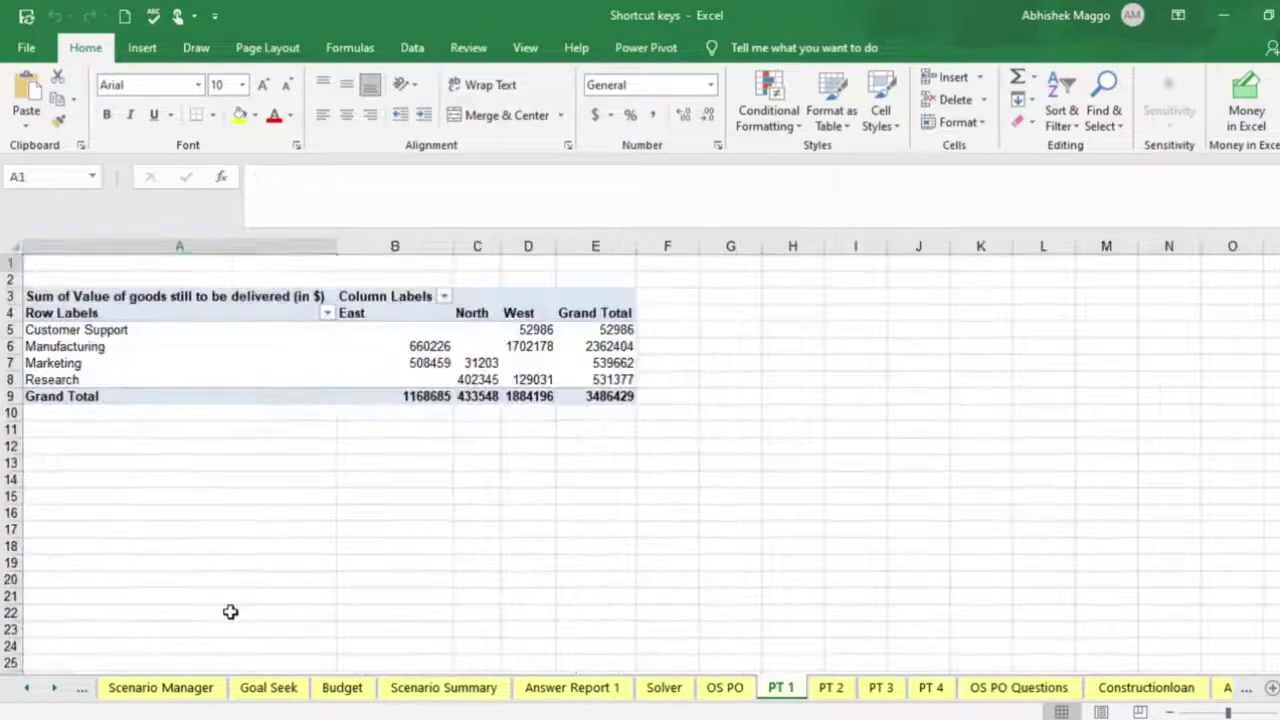
key(ctrl+Page_Down)
key(ctrl+Page_Down)
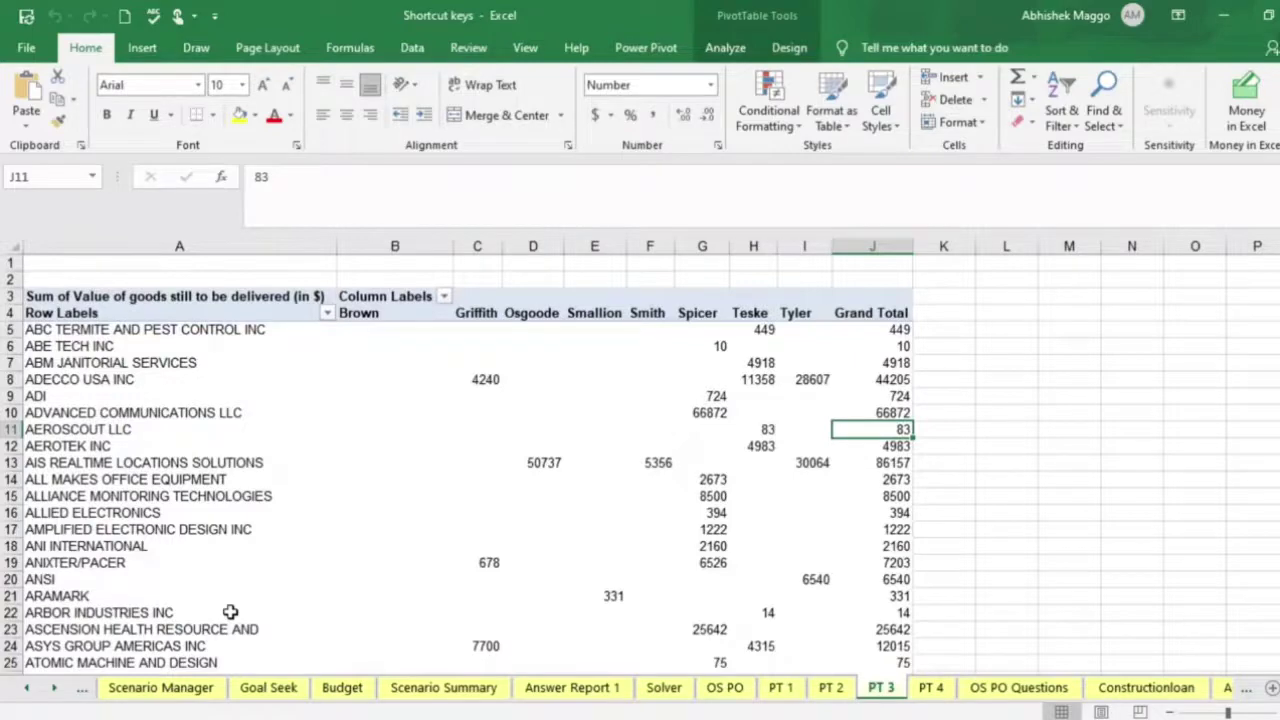
Browse back through the sheets from PT 3 to Scenario Summary, and switch to the Answer Report 1 sheet
key(ctrl+Page_Up)
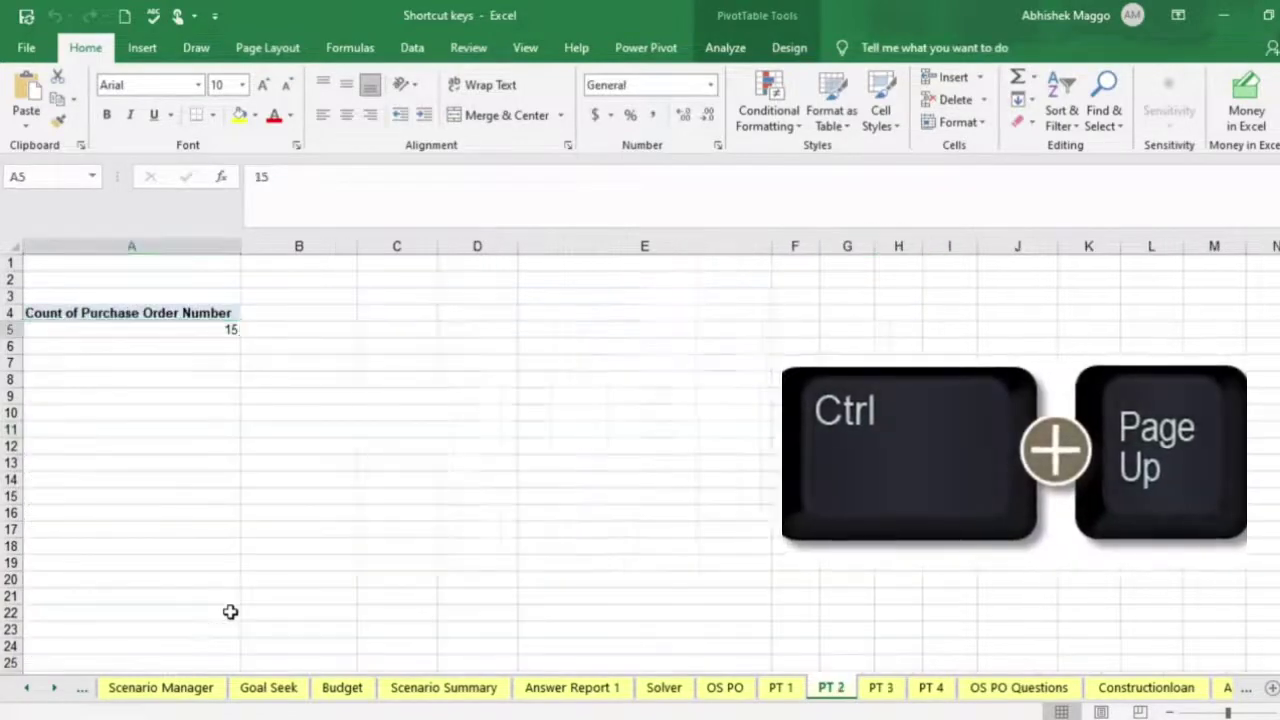
key(ctrl+Page_Up)
key(ctrl+Page_Up)
key(ctrl+Page_Up)
key(ctrl+Page_Up)
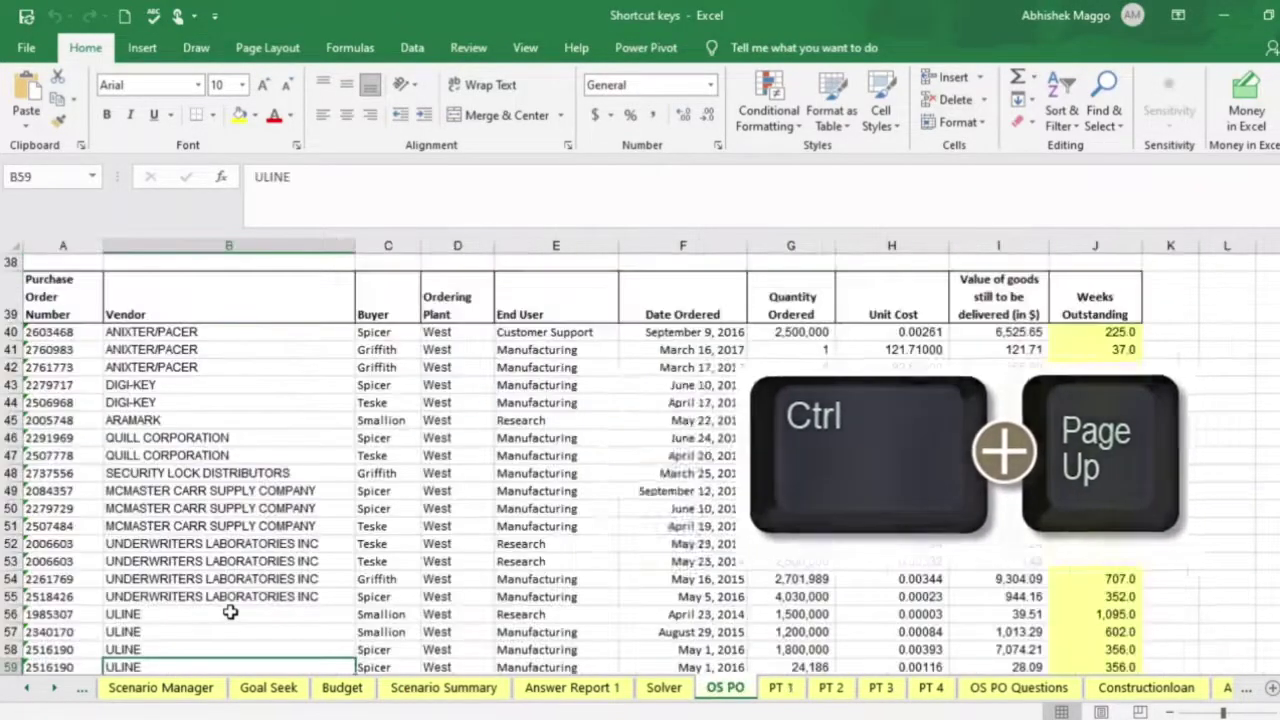
key(ctrl+Page_Up)
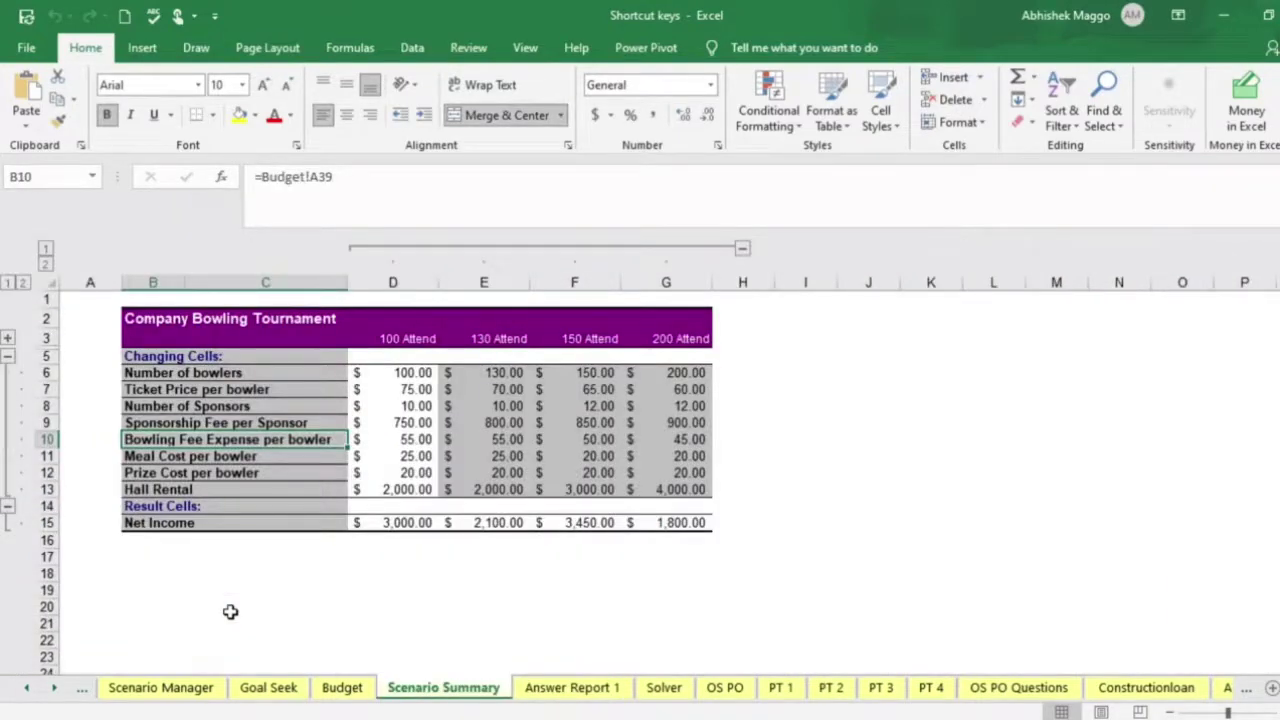
key(ctrl+Page_Down)
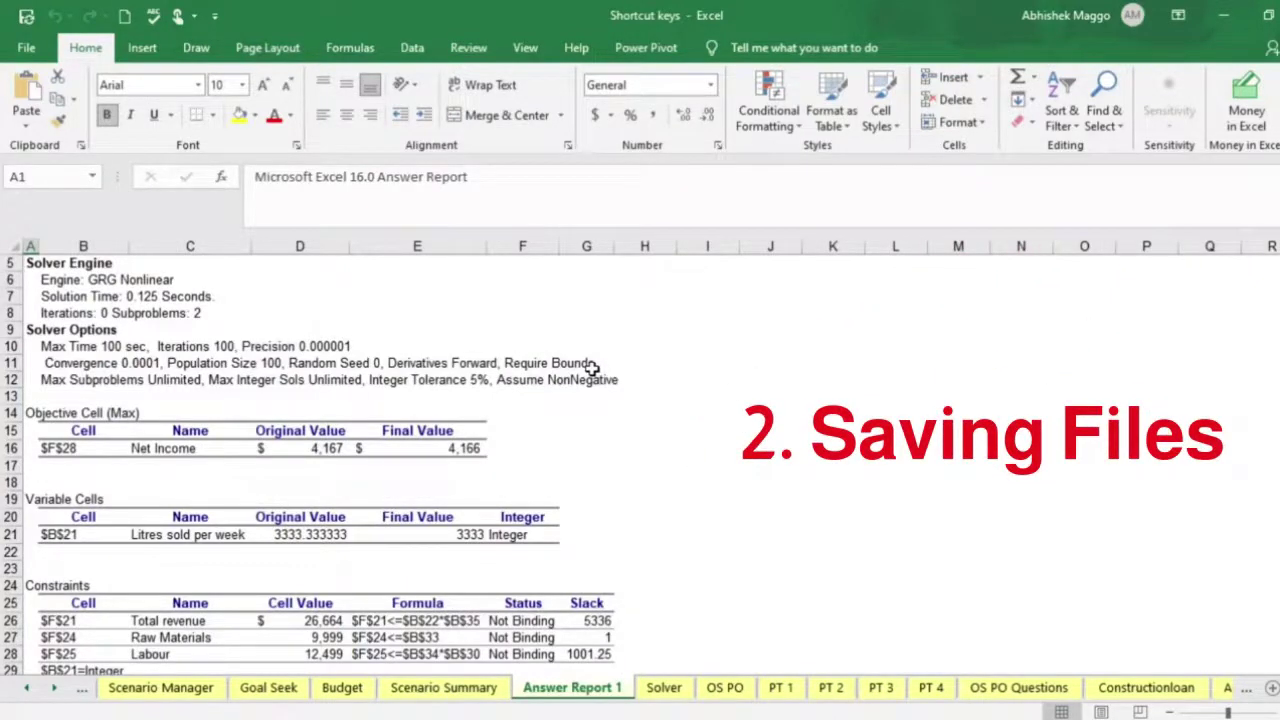
Check the file commands and open the Save As dialog for the Shortcut keys workbook
click(25, 50)
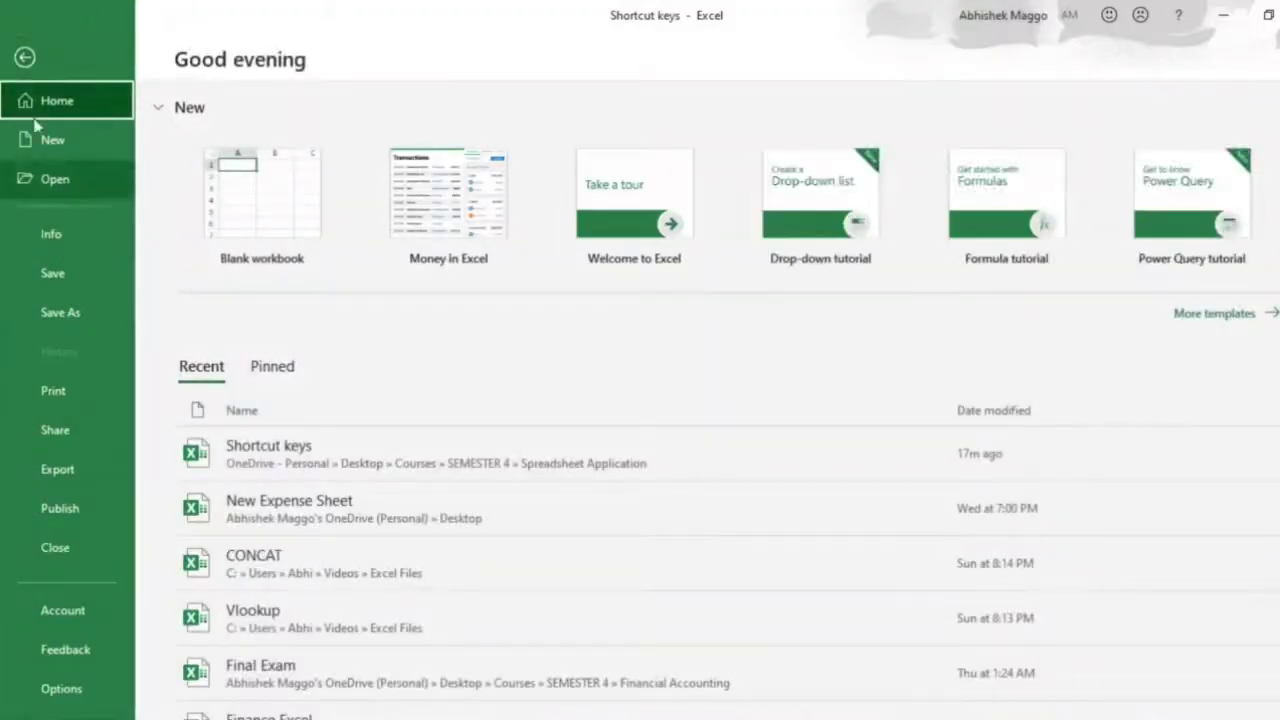
click(25, 57)
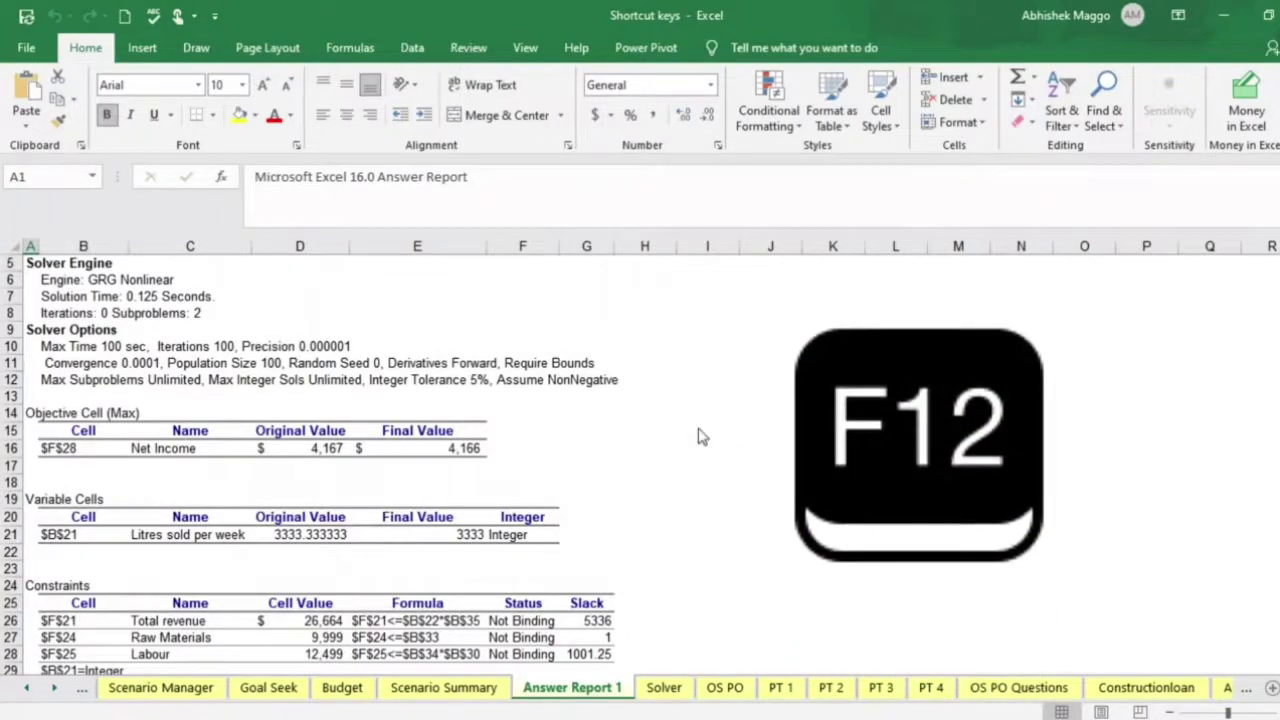
key(F12)
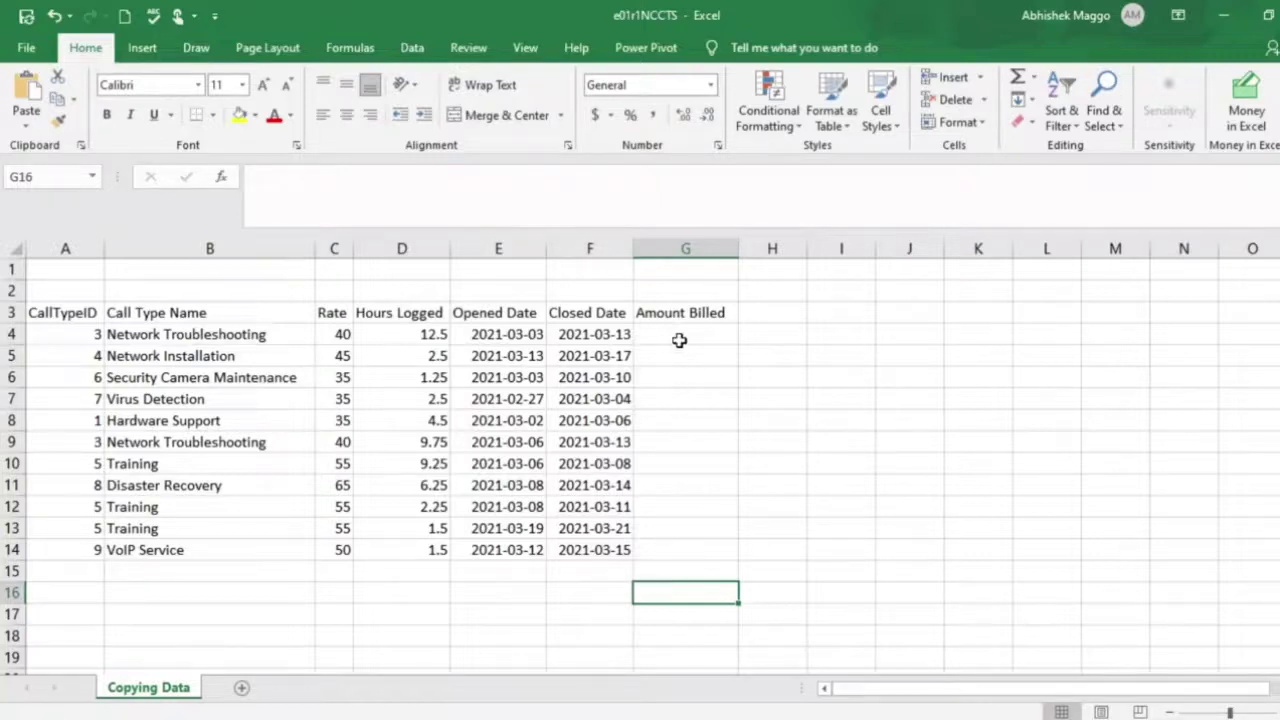
Fill the Amount Billed cells G4:G14 in one entry with the formula =C4*D4, multiplying Rate by Hours Logged
drag(679, 340, 696, 563)
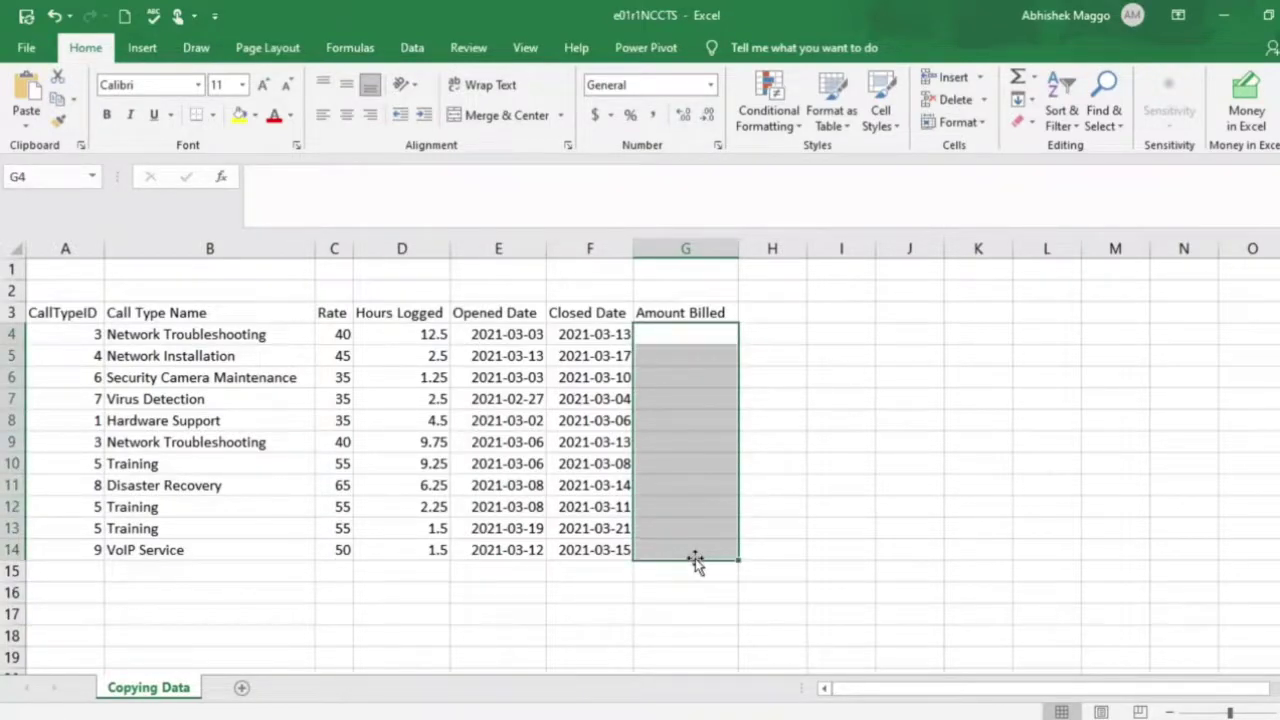
text(=)
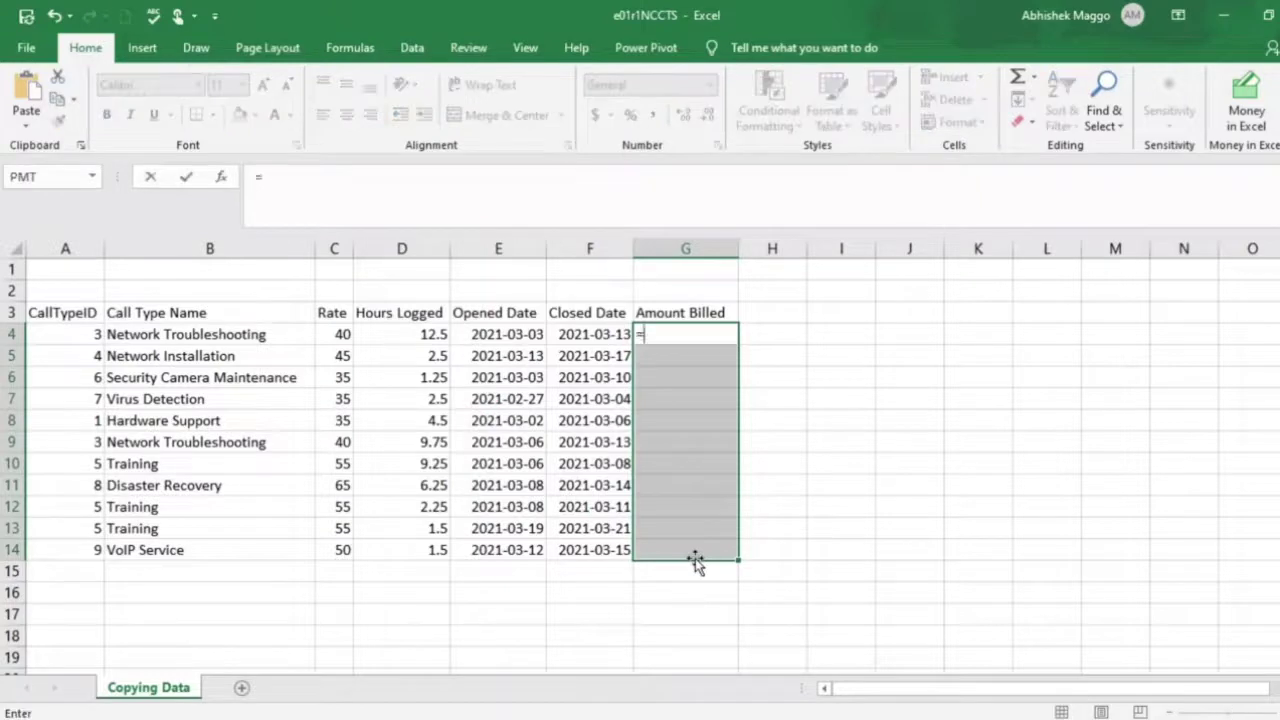
click(334, 334)
text(*)
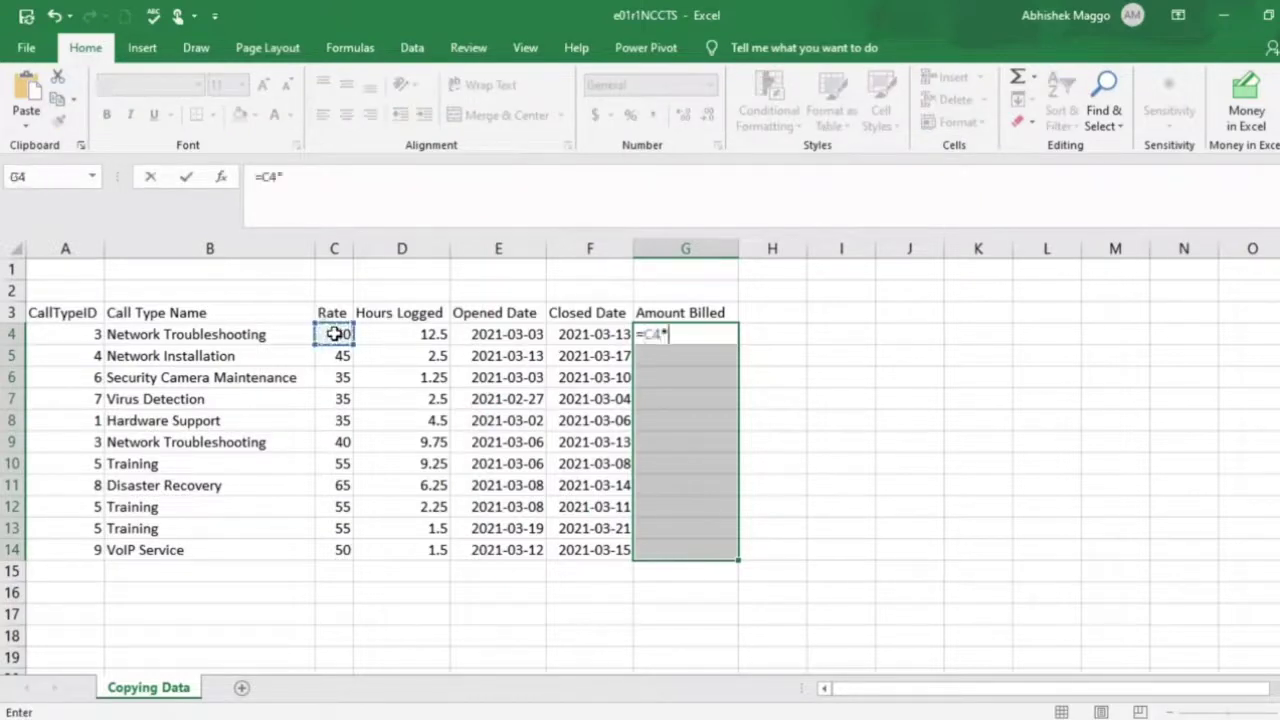
click(416, 337)
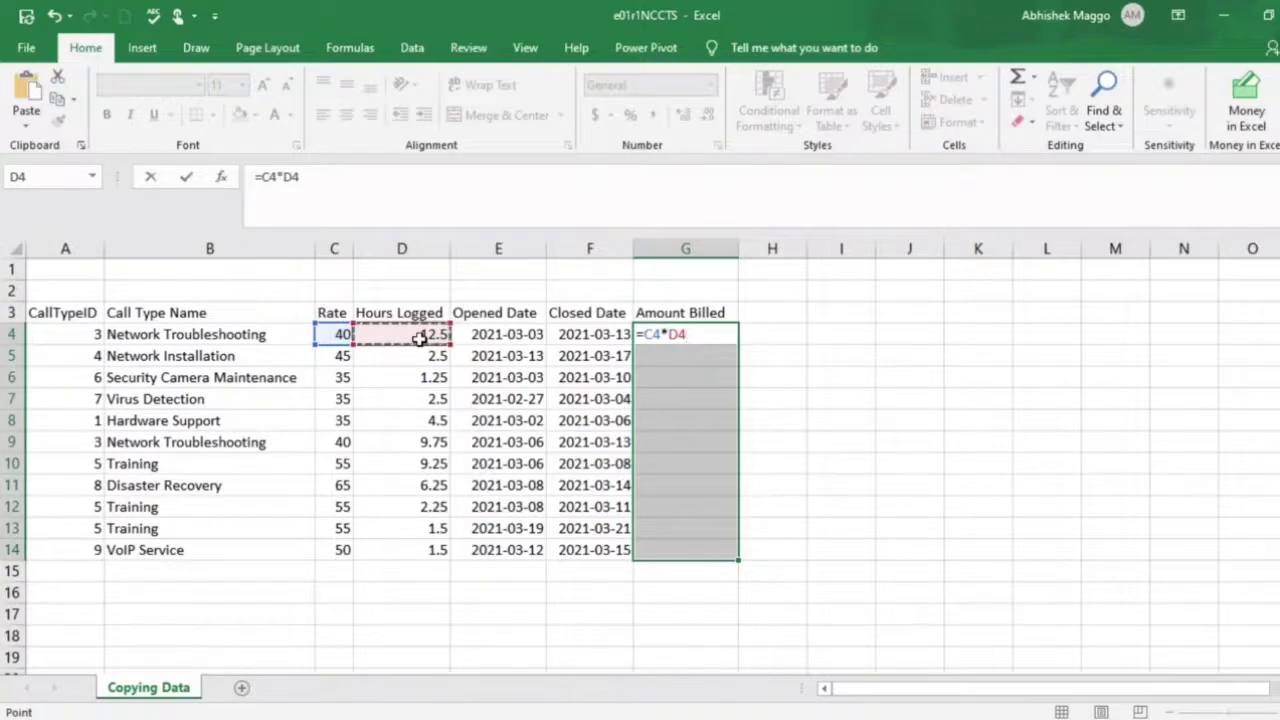
key(ctrl+Return)
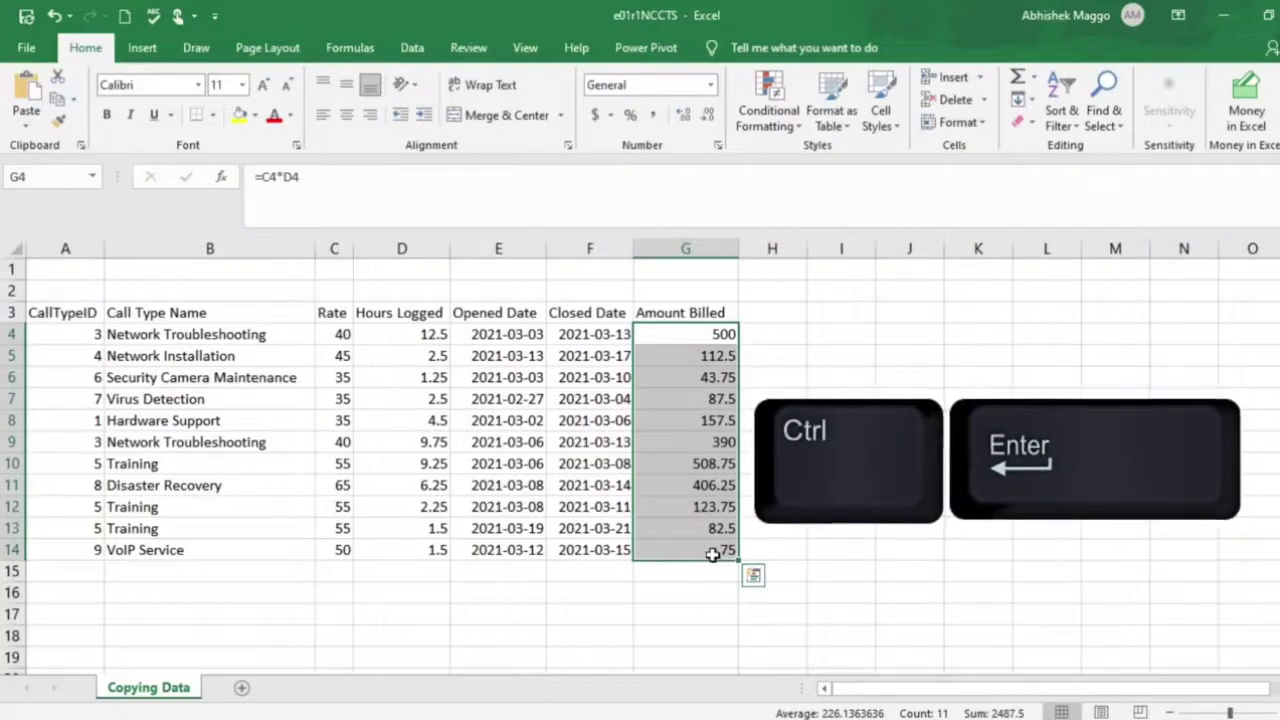
click(840, 528)
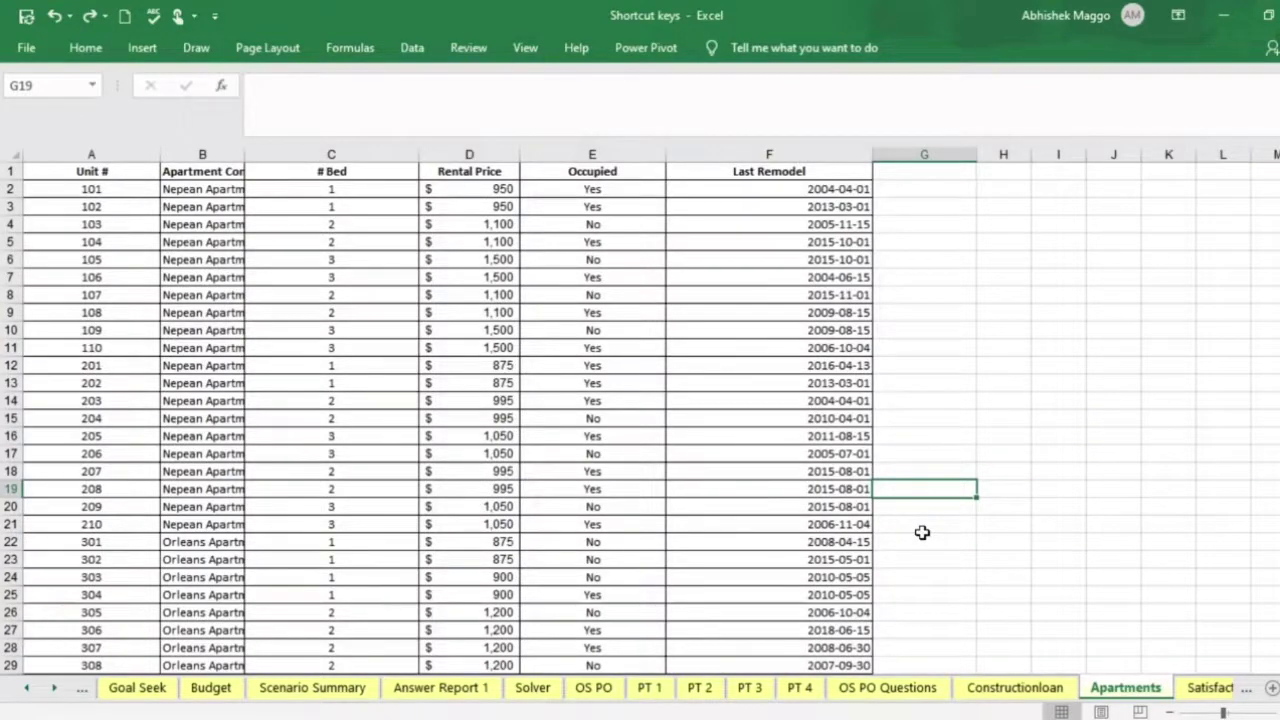
Select the whole Apartments table from A1 to its last cell and autofit its column widths
click(95, 174)
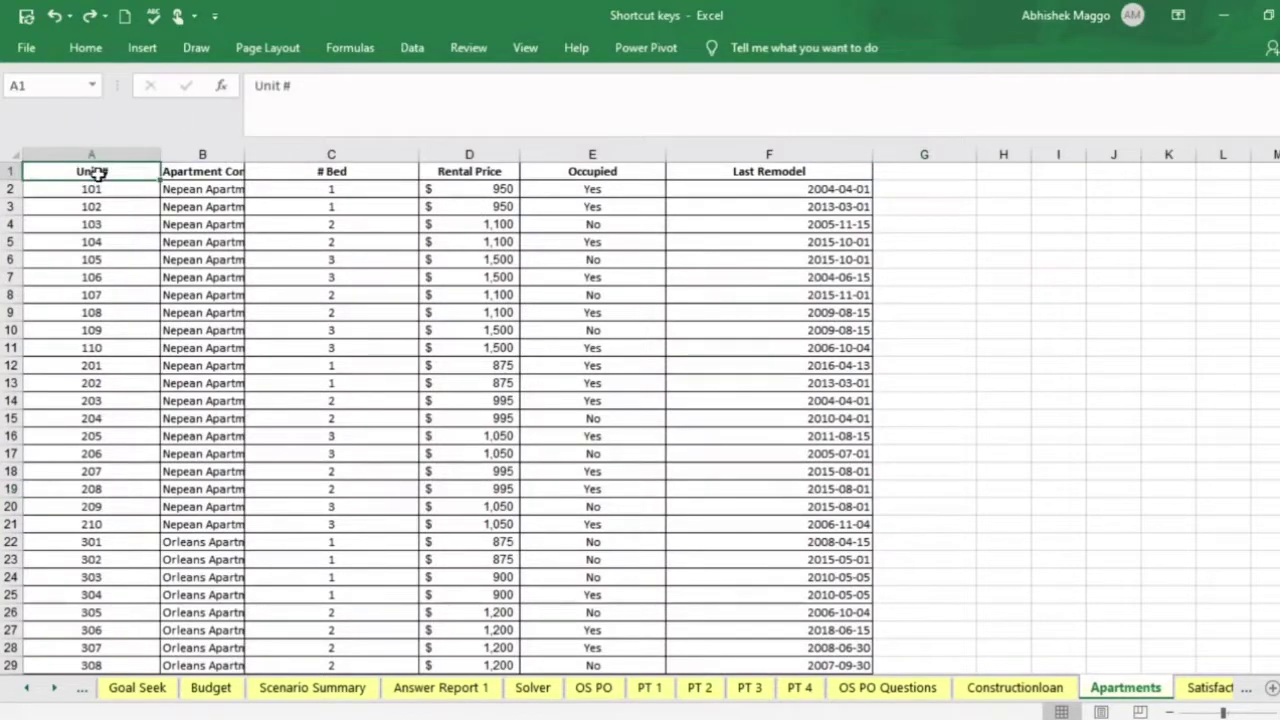
key(ctrl+shift+End)
key(ctrl+q)
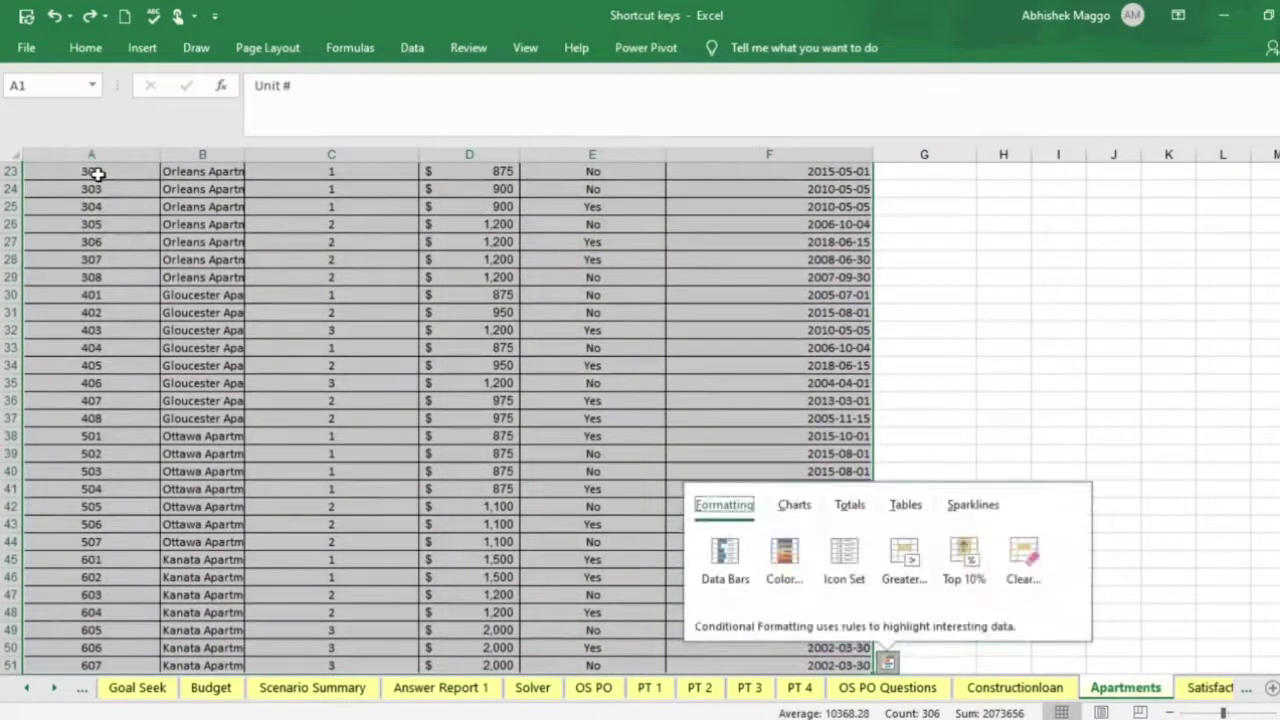
key(Escape)
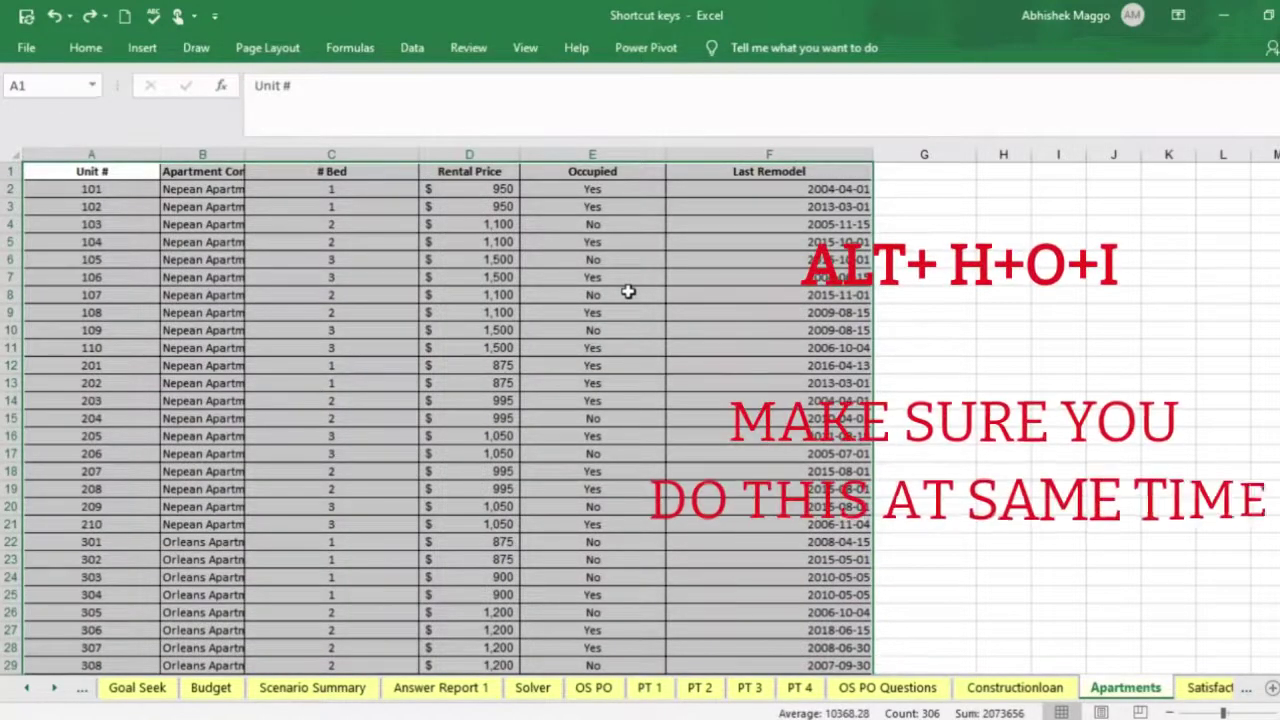
key(alt+h)
key(o)
key(i)
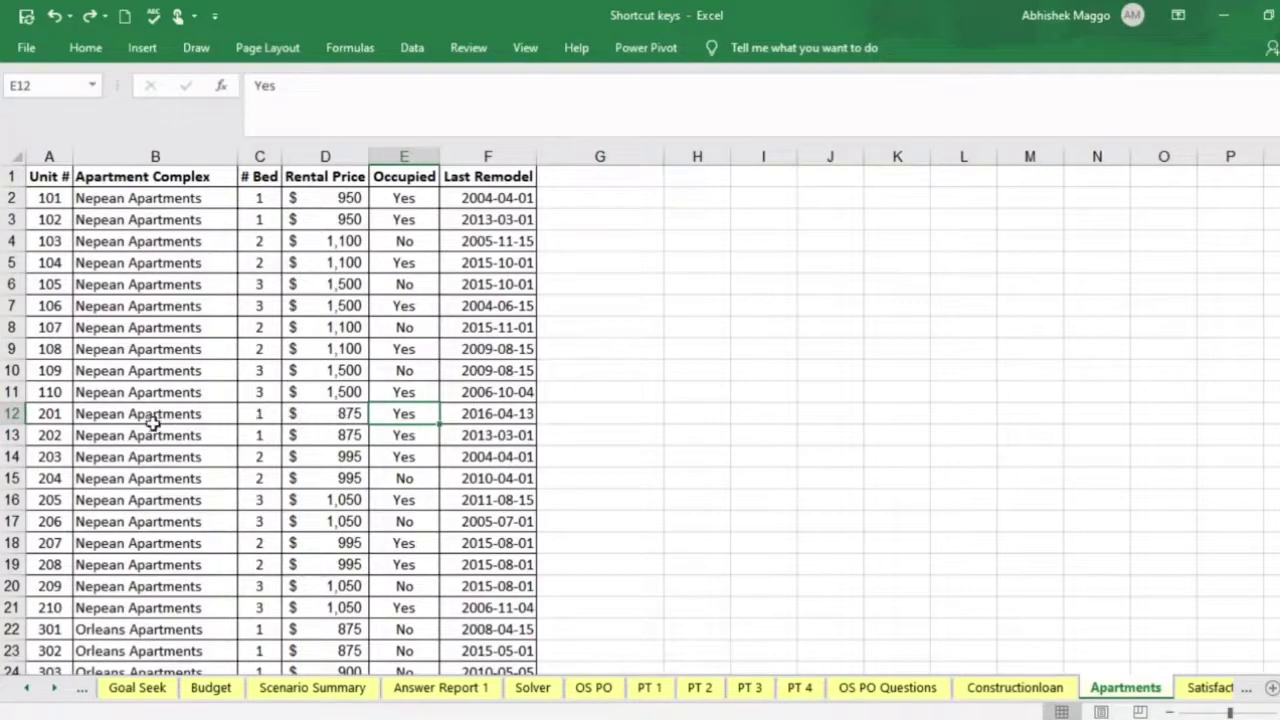
Hide row 12 and the Occupied column E on the Apartments sheet
click(212, 413)
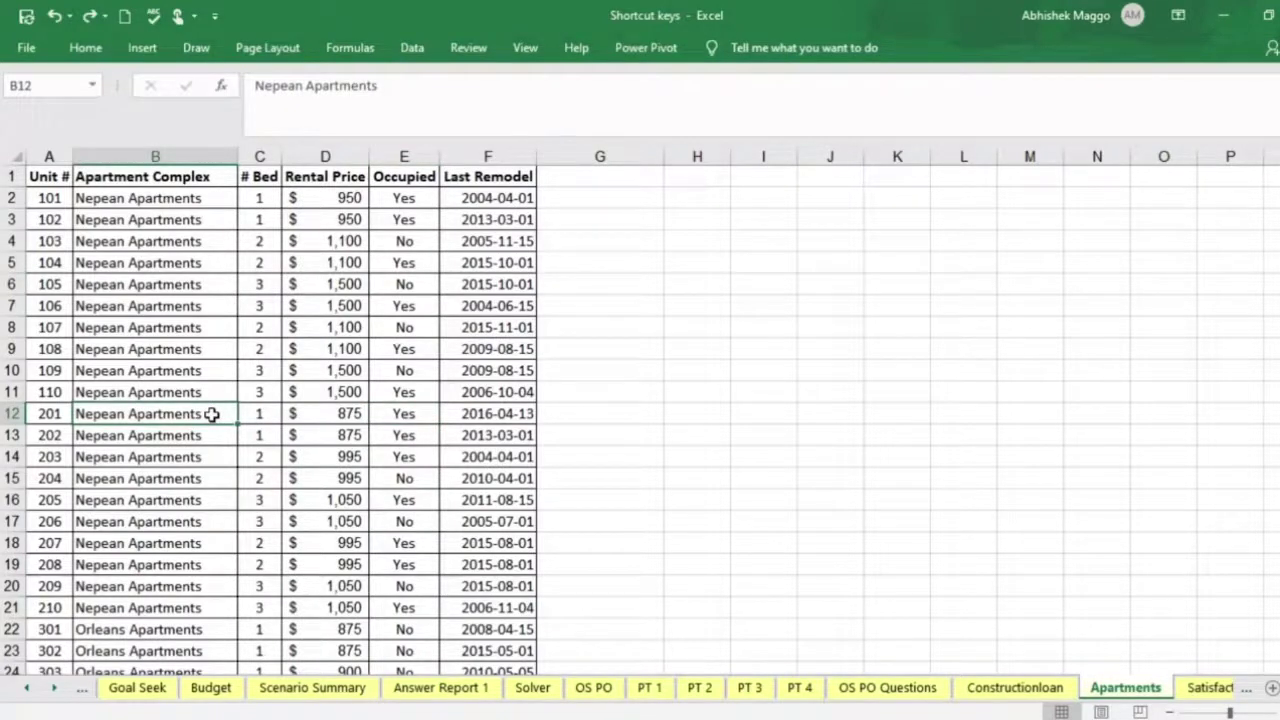
key(ctrl+9)
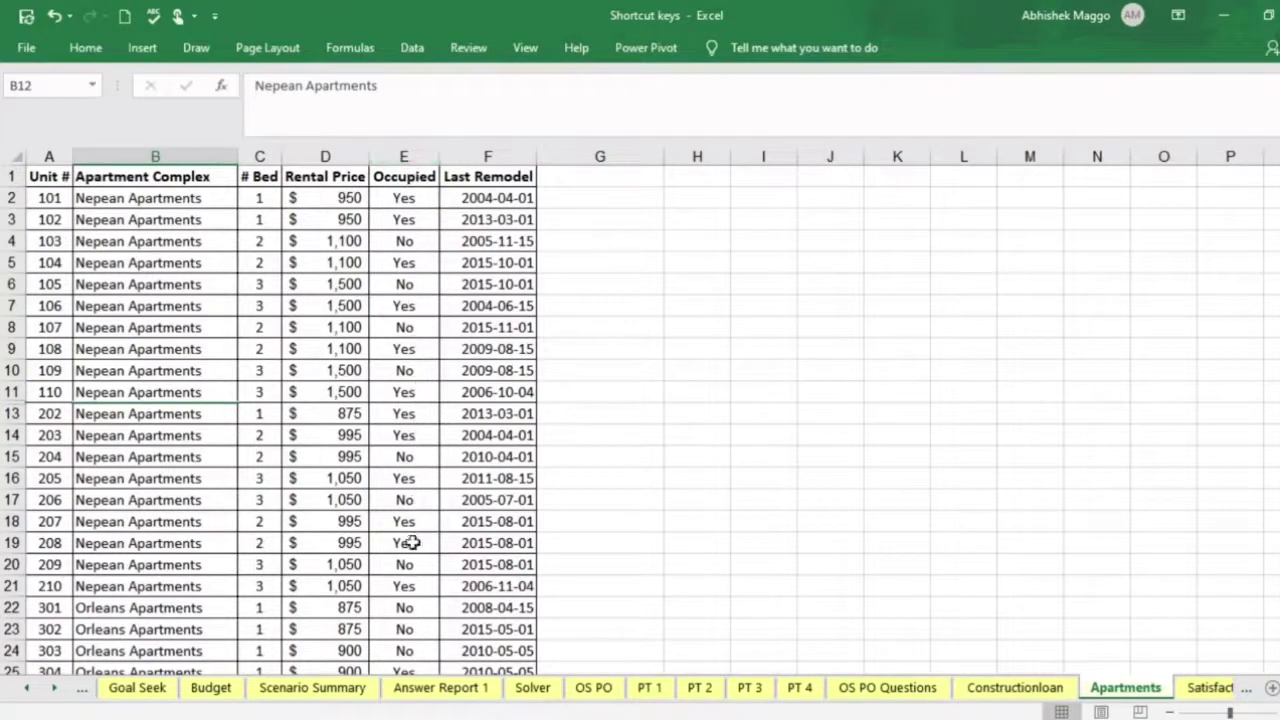
click(409, 395)
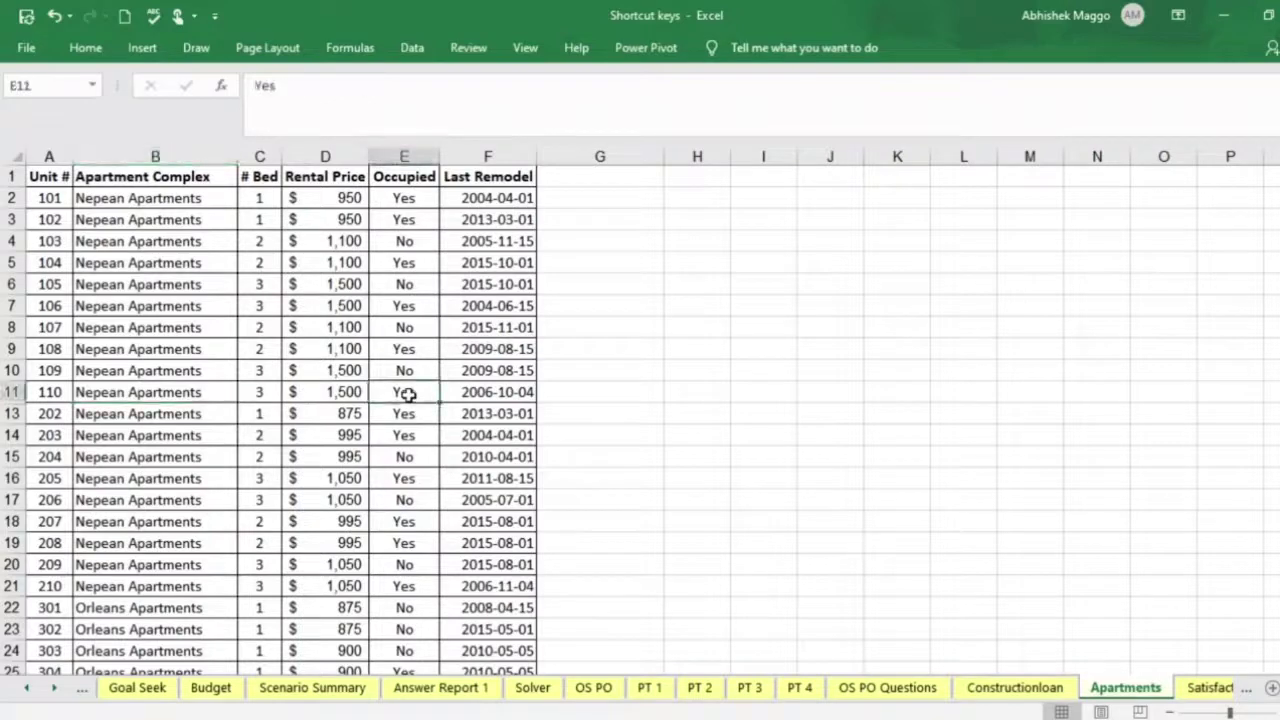
key(ctrl+0)
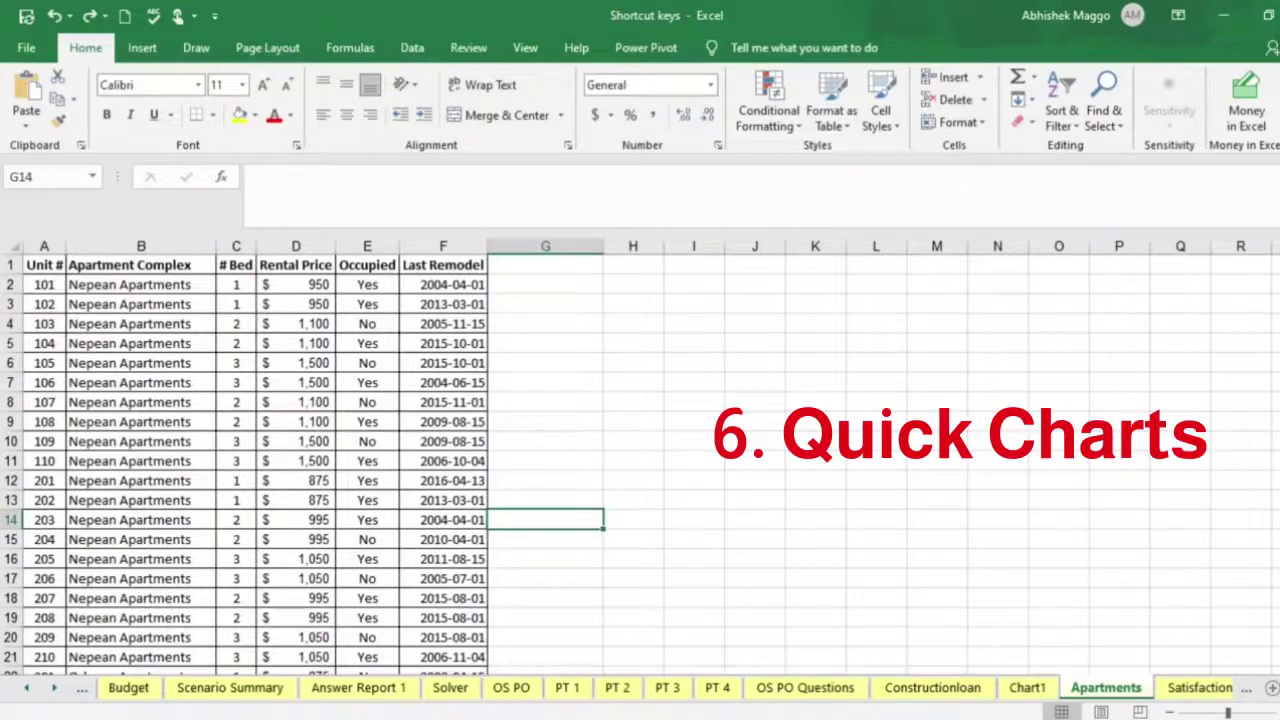
Create a chart on its own sheet from the entire Apartments table, A1 to F51
click(52, 264)
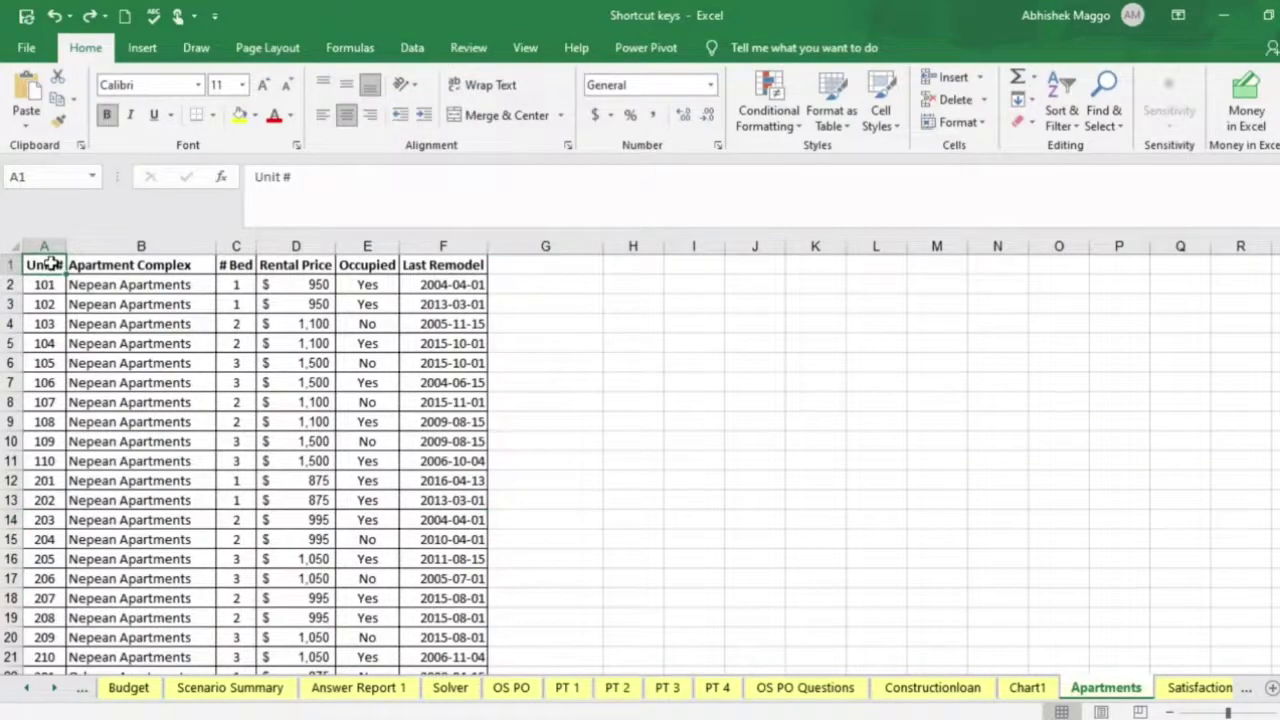
key(ctrl+shift+End)
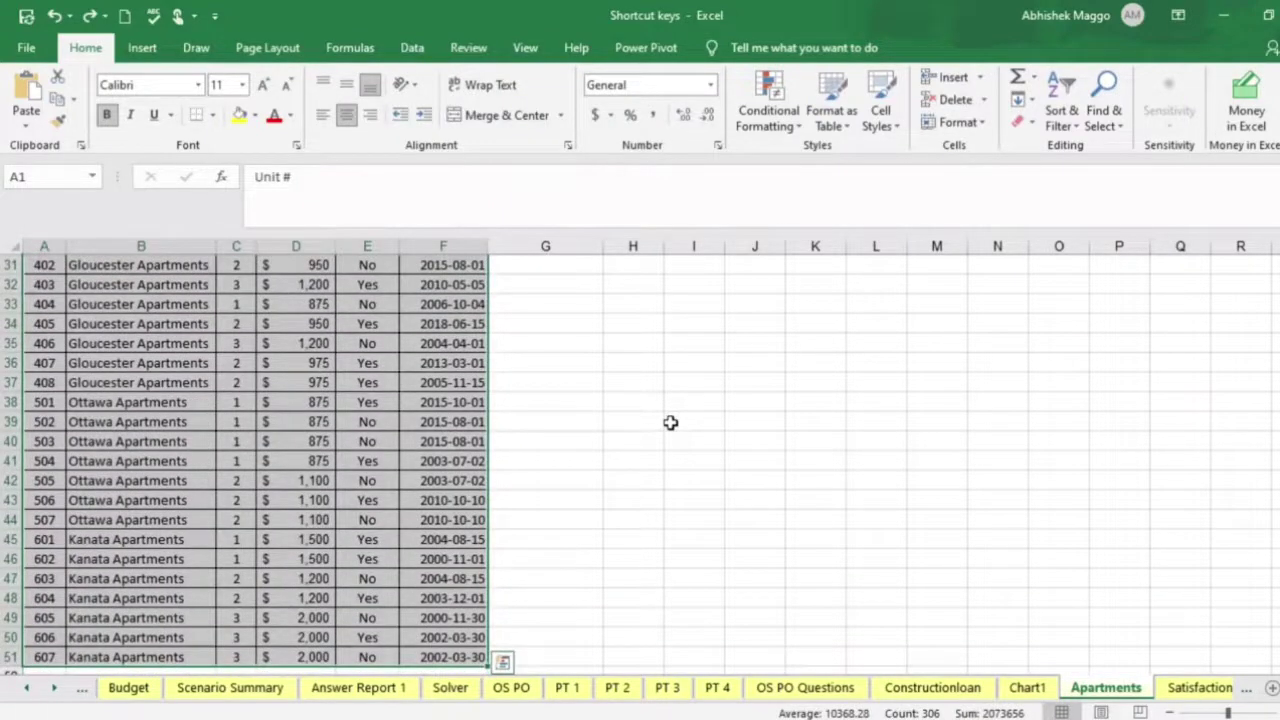
key(F11)
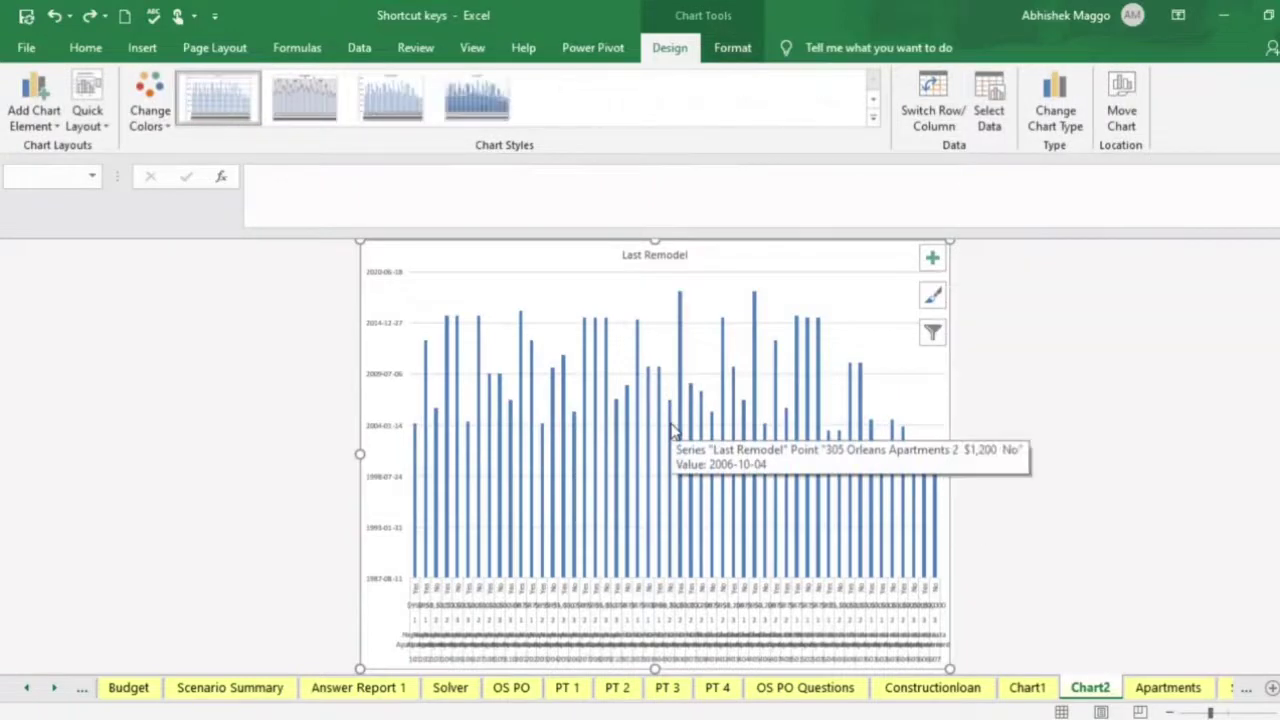
Examine the available chart types and the formatting options for the new chart without changing it
click(1058, 122)
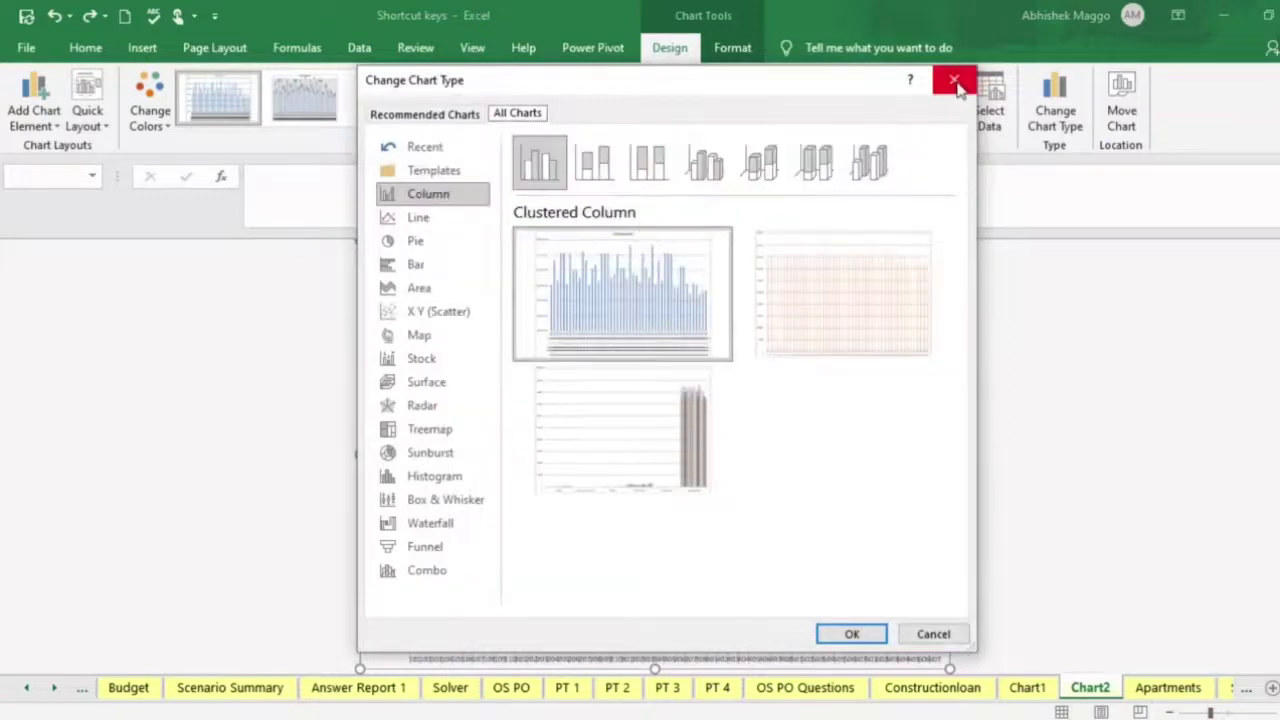
click(955, 82)
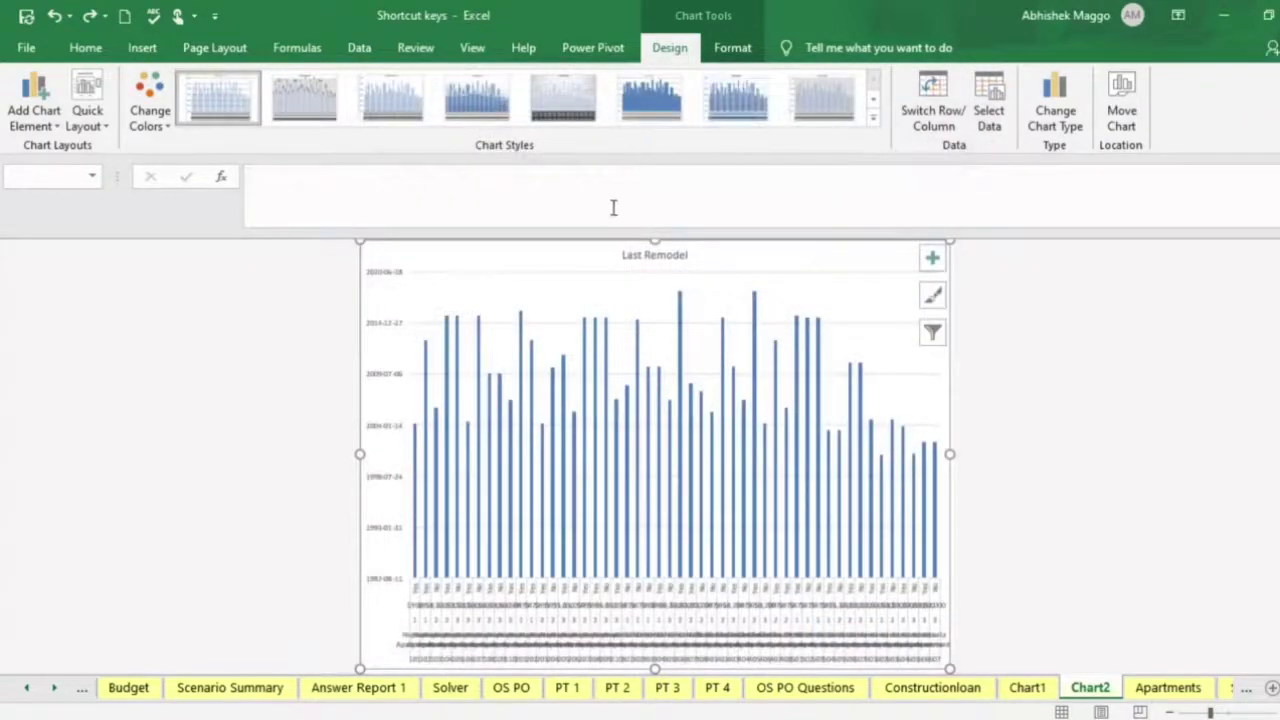
click(733, 47)
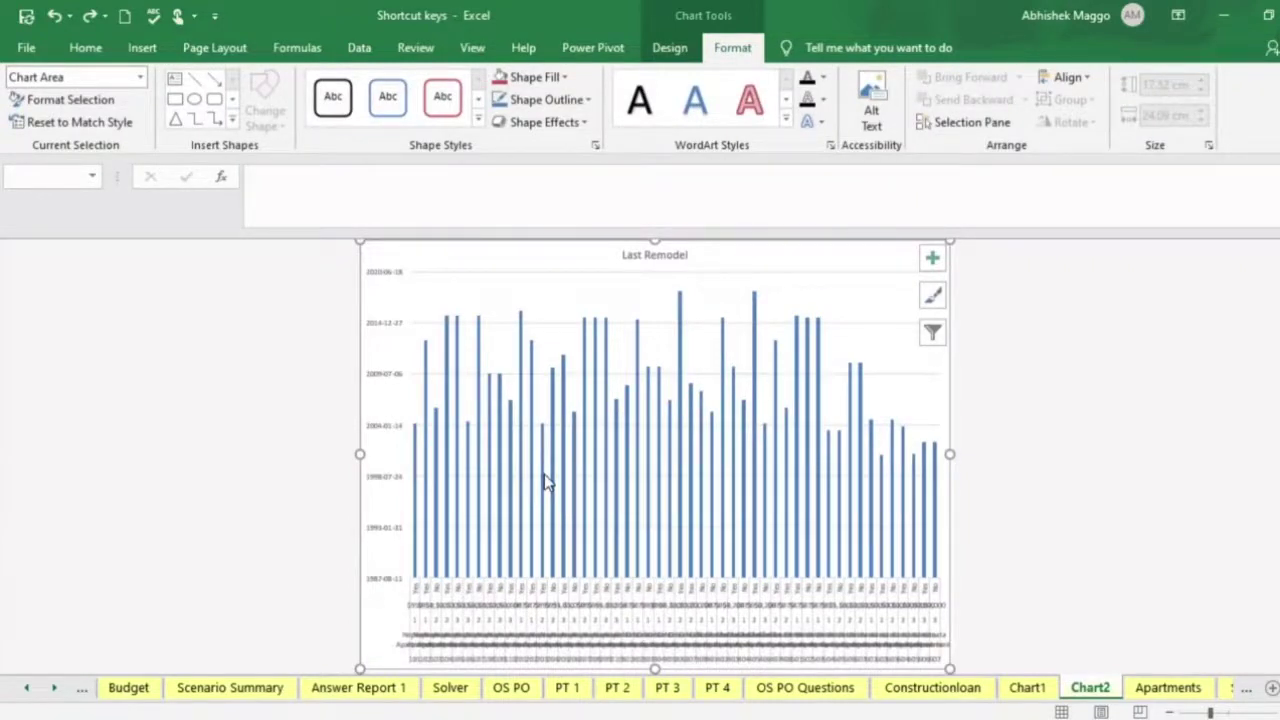
Create a new blank workbook and insert several macro sheets into it
key(ctrl+n)
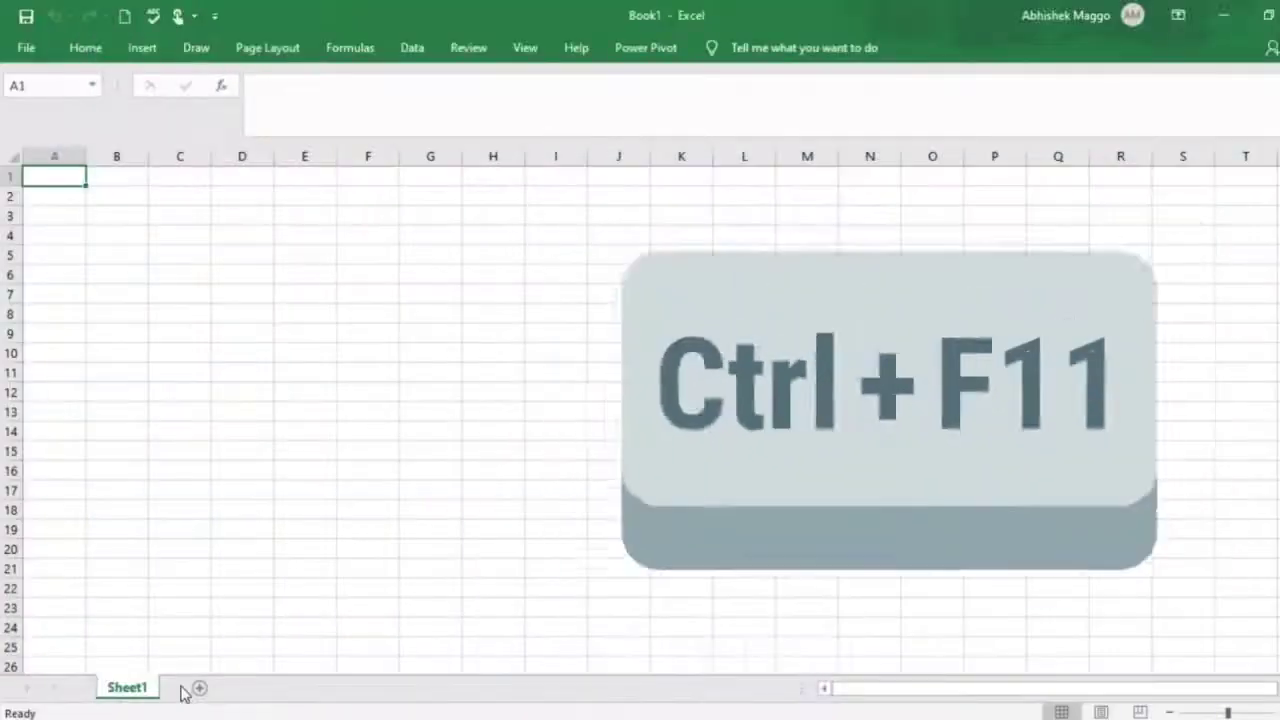
key(ctrl+F11)
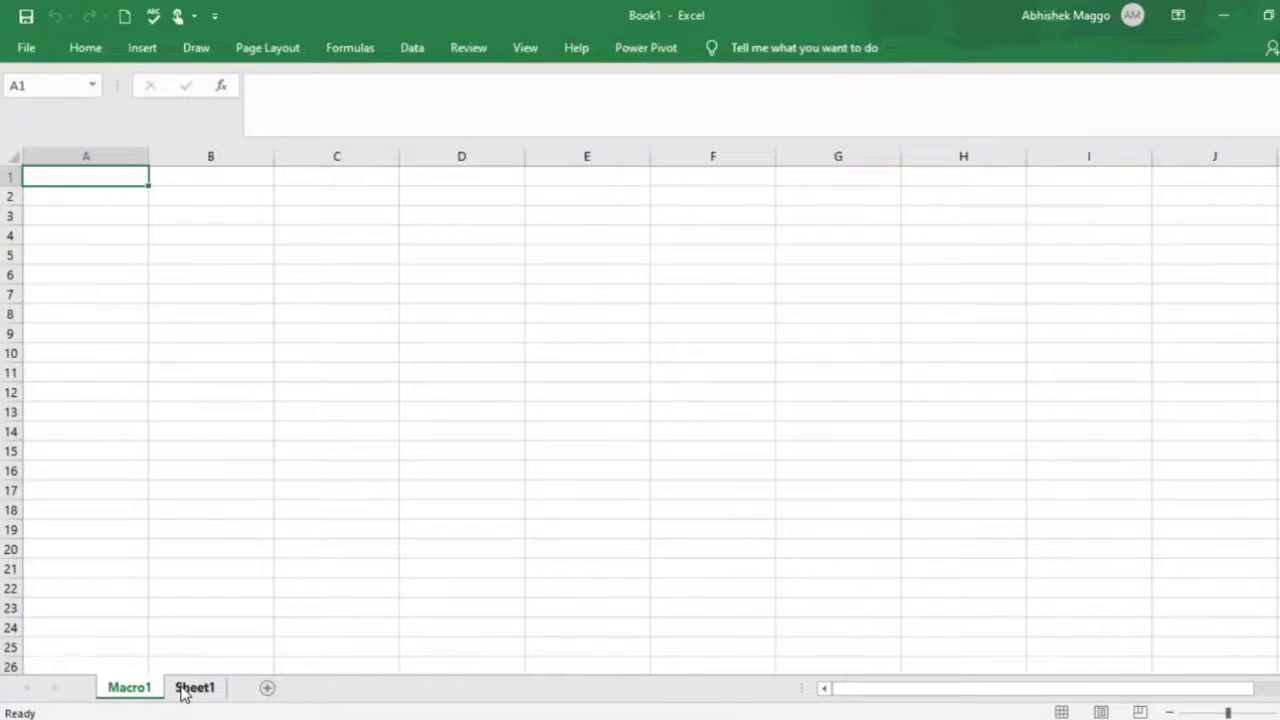
key(ctrl+F11)
key(ctrl+F11)
key(ctrl+F11)
key(ctrl+F11)
key(ctrl+F11)
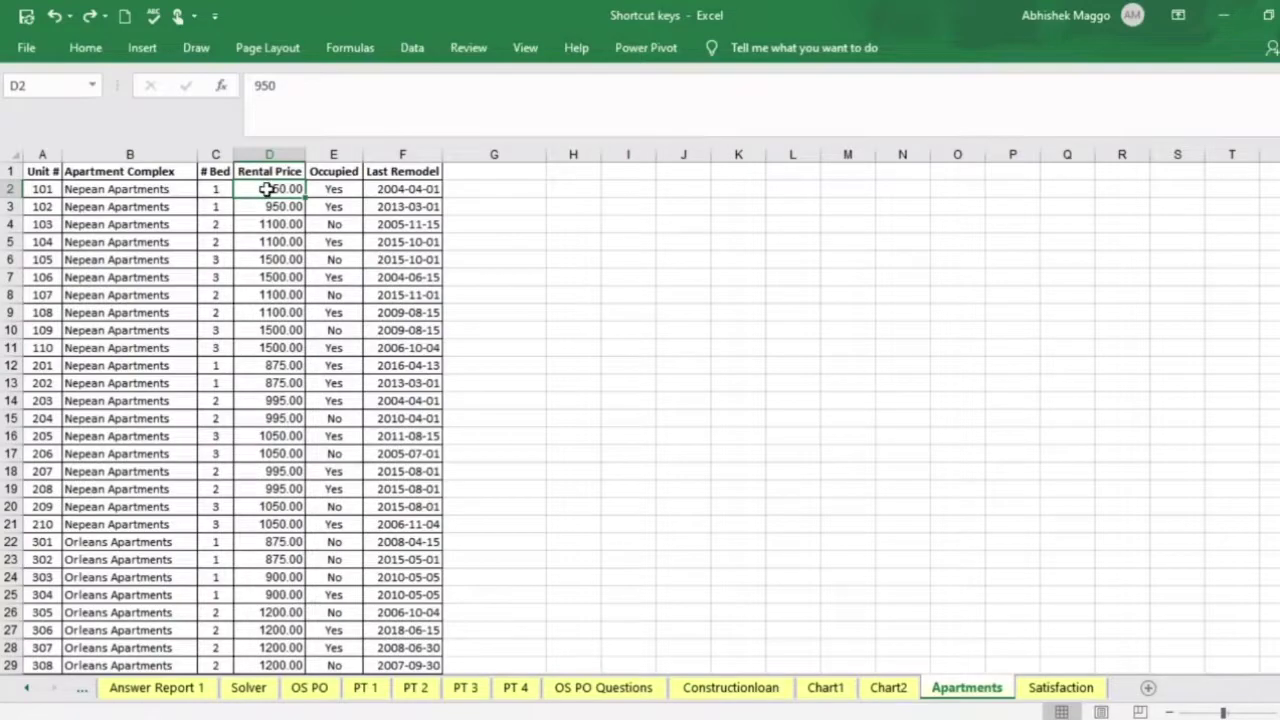
Format all the rental prices in D2 to D51 on the Apartments sheet as dollar currency with two decimals
key(ctrl+shift+Down)
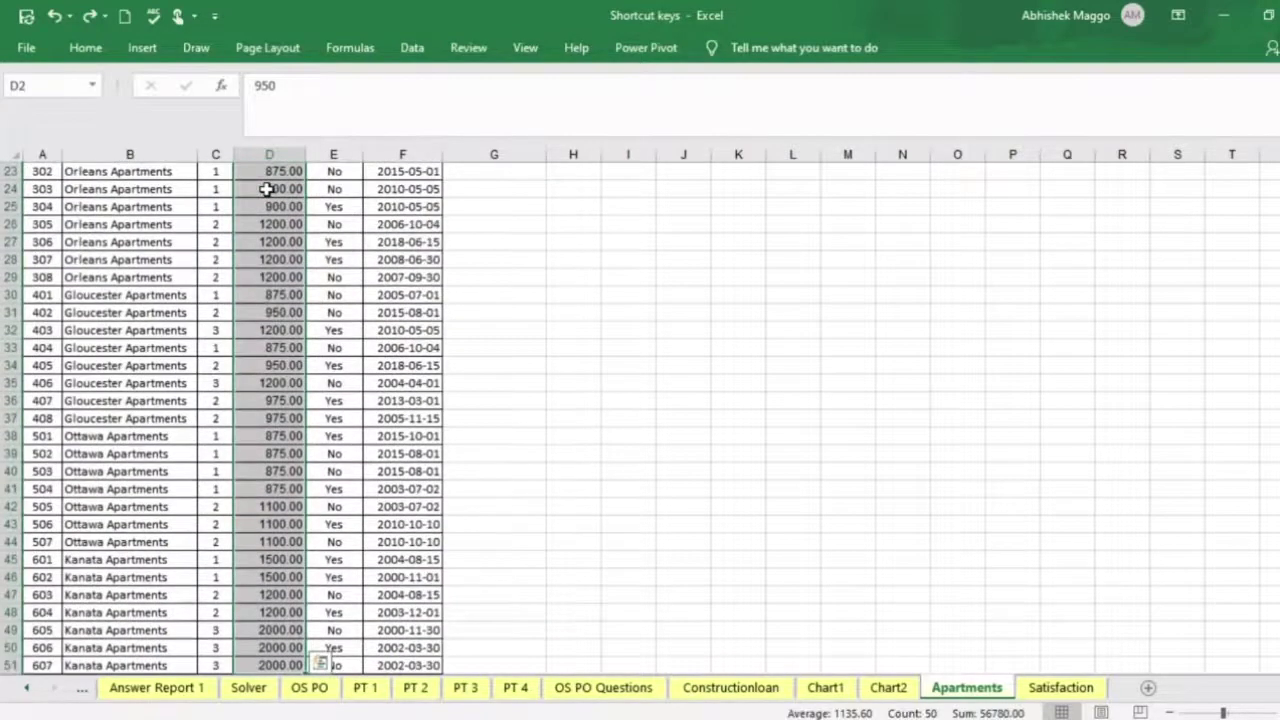
scroll(267, 189, up, 7)
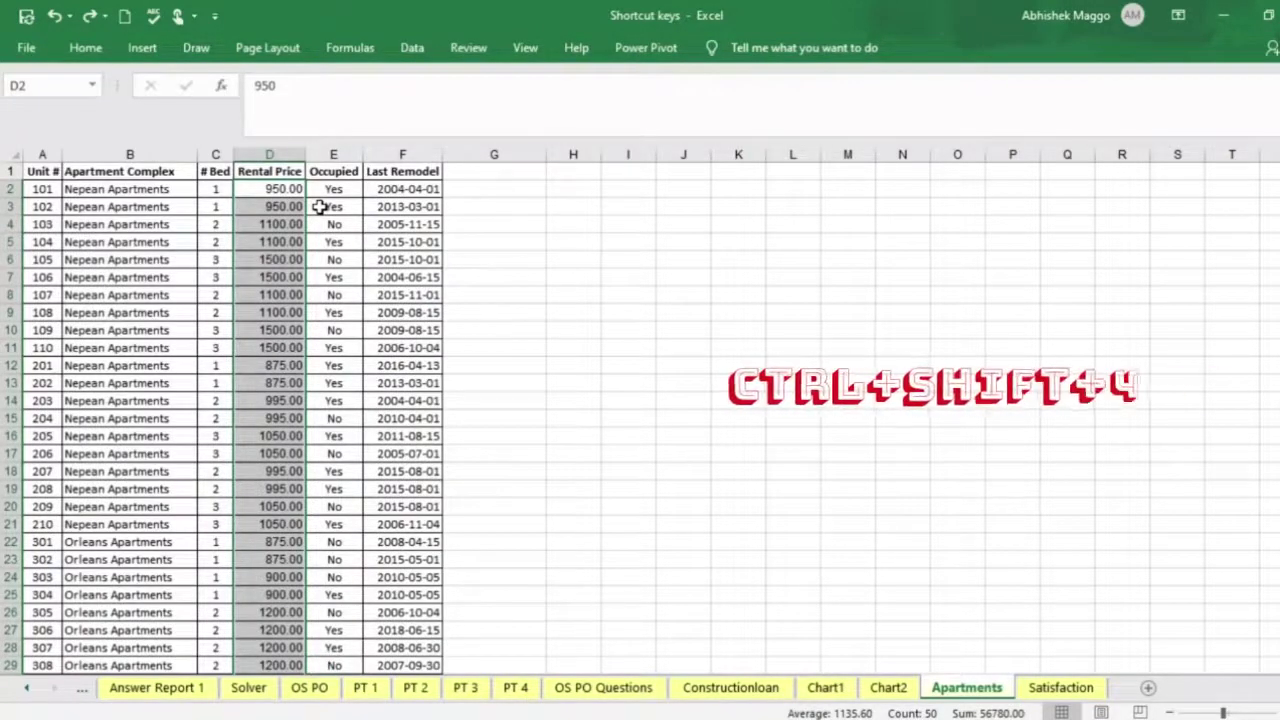
key(ctrl+shift+4)
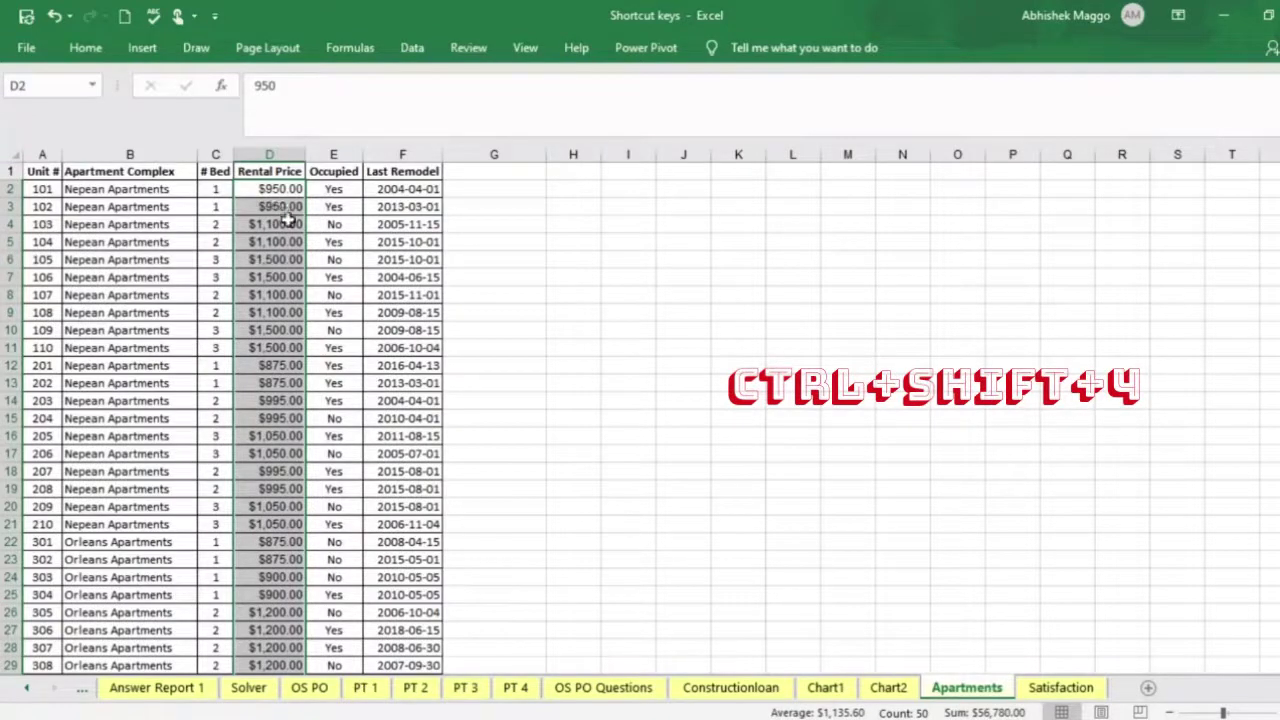
click(291, 228)
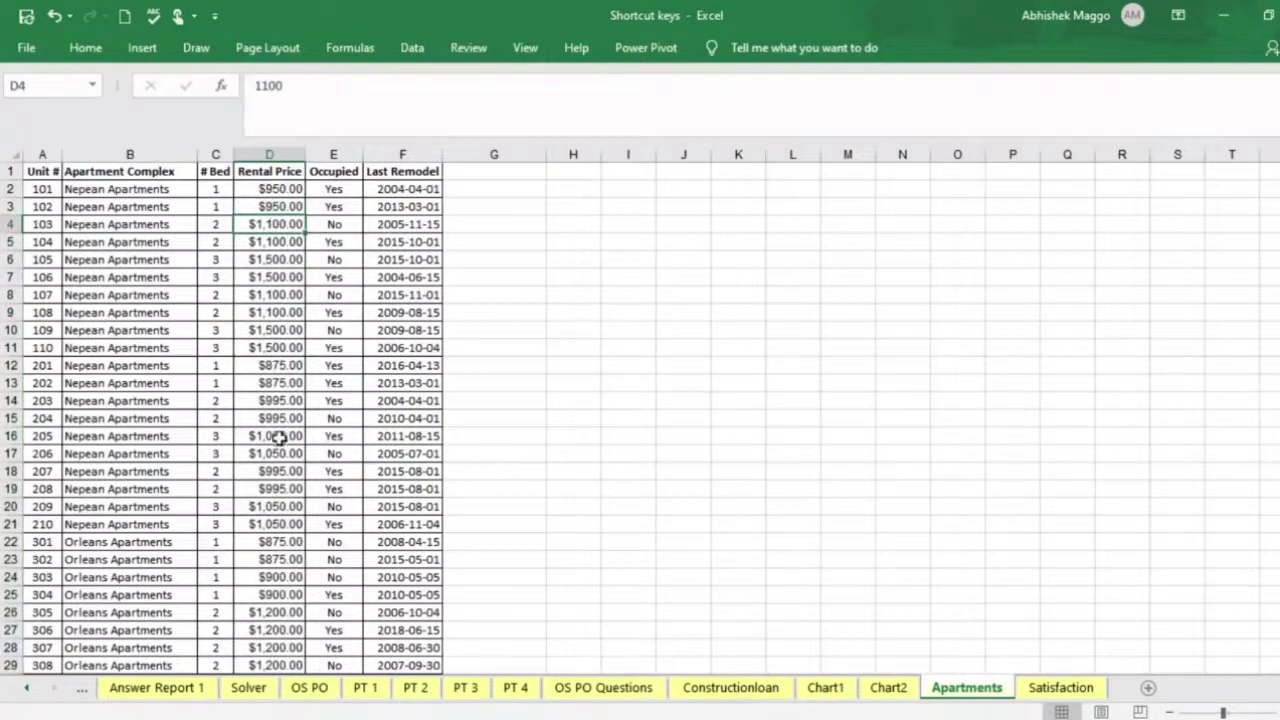
scroll(280, 482, down, 6)
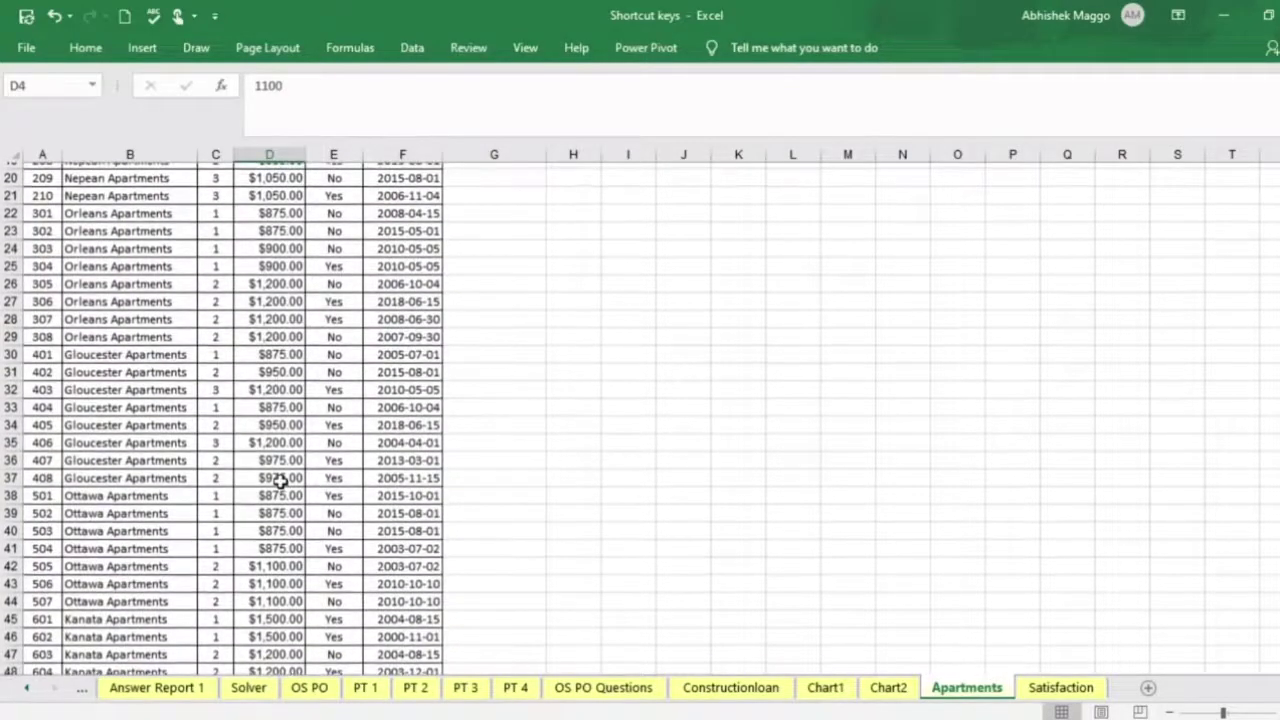
scroll(280, 482, up, 2)
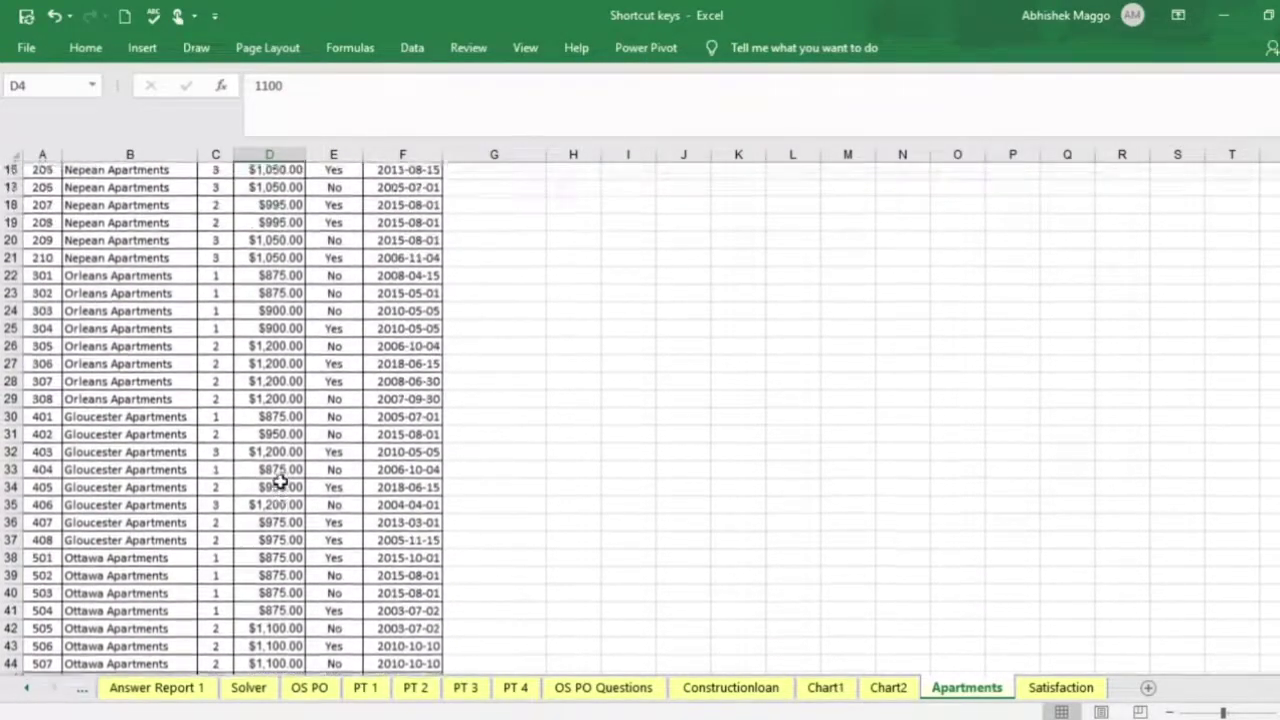
scroll(280, 482, up, 5)
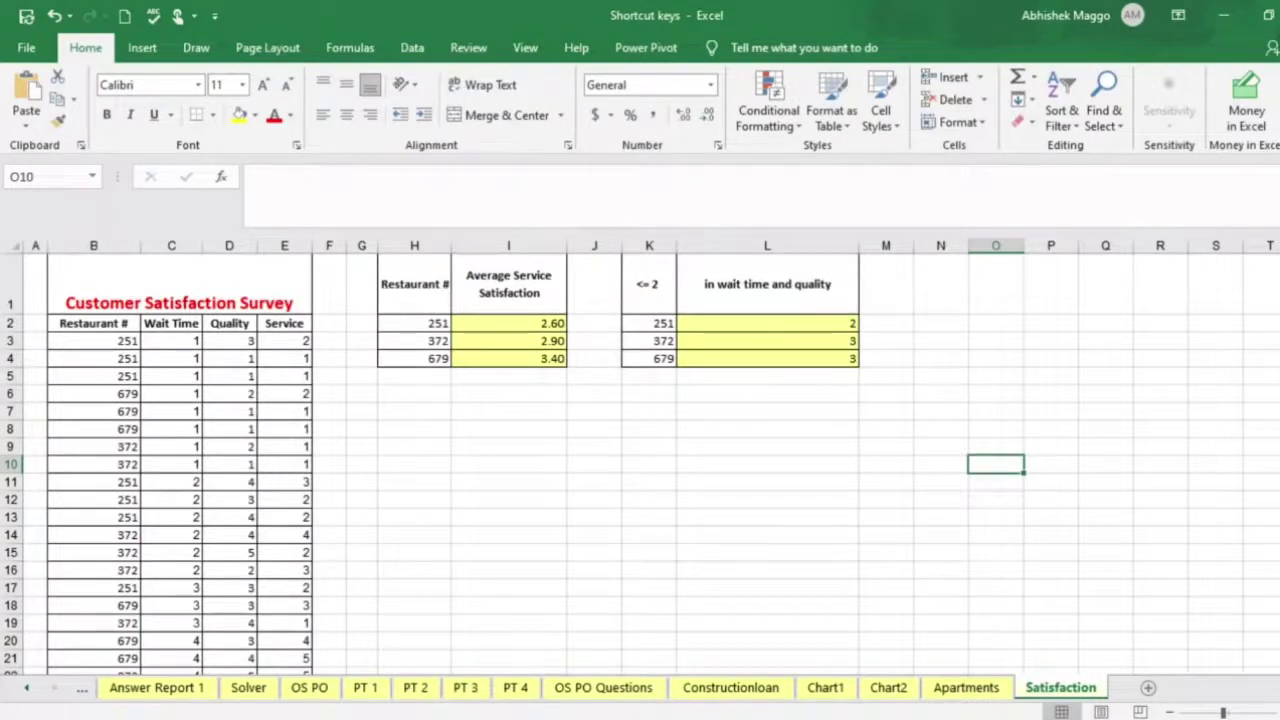
Display the formulas behind the Satisfaction sheet's service average and wait time and quality results, and return to showing values
key(ctrl+grave)
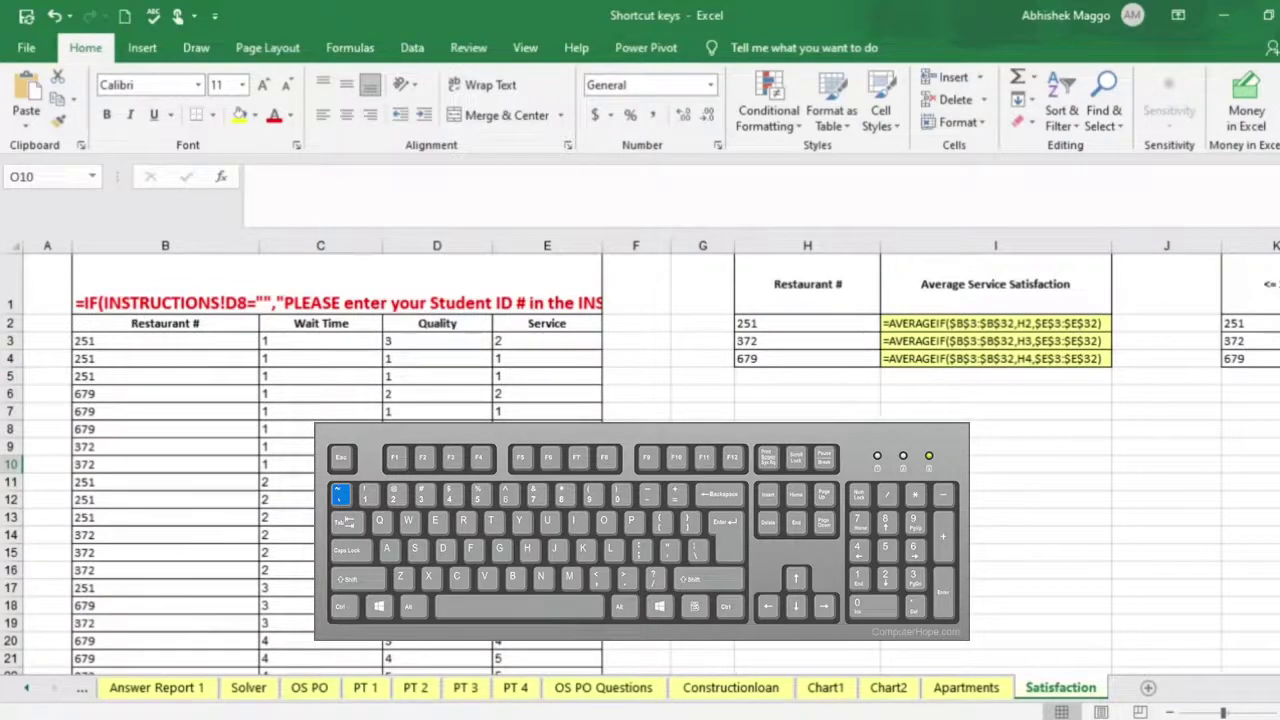
scroll(803, 539, right, 2)
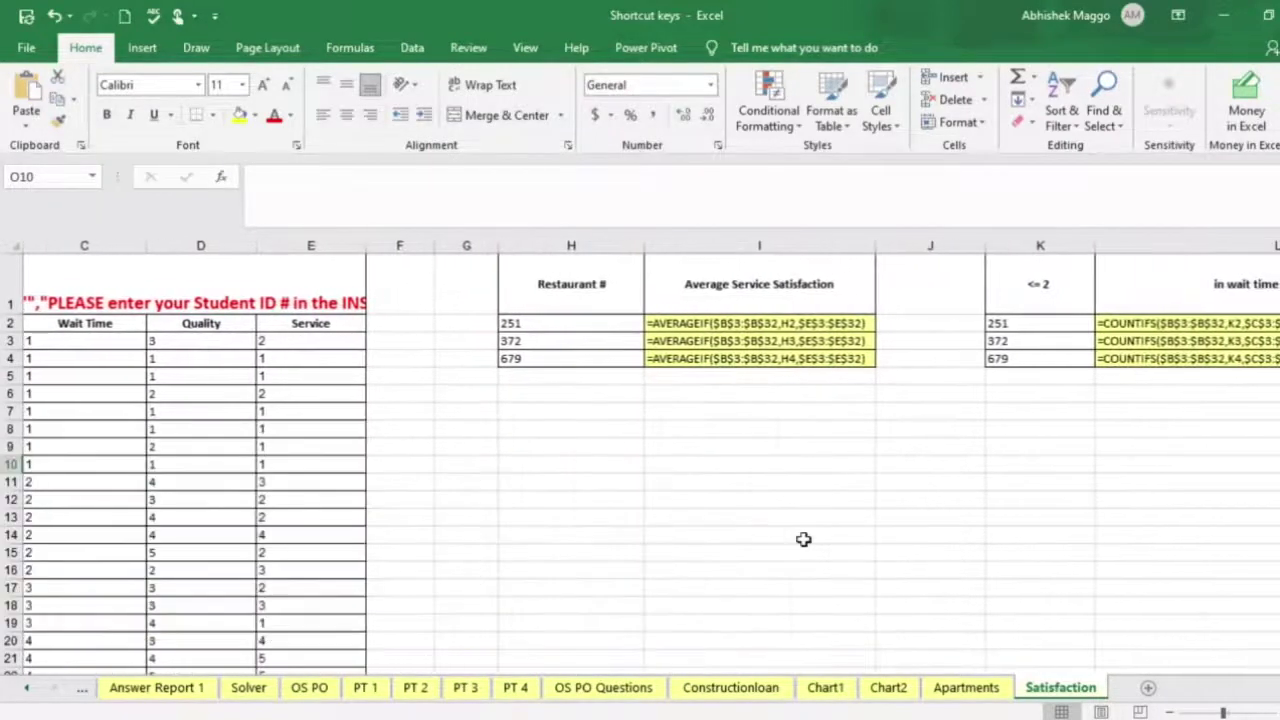
scroll(803, 539, right, 2)
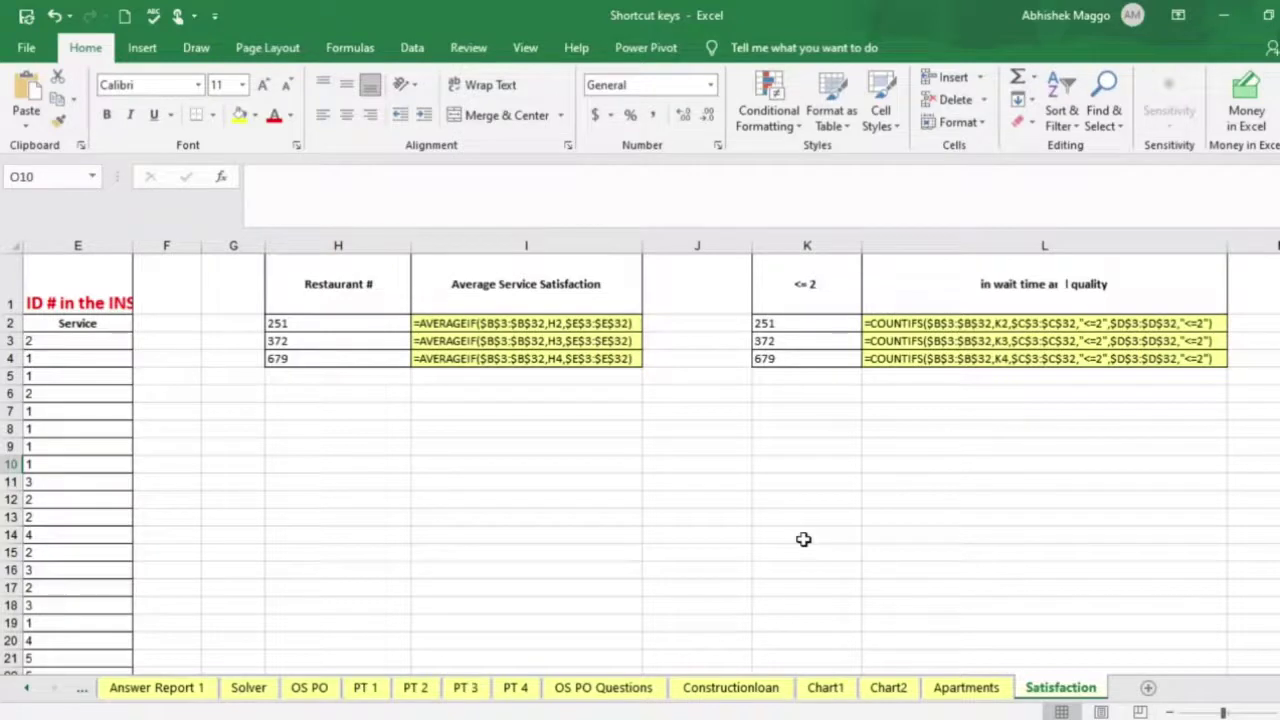
key(ctrl+grave)
scroll(803, 539, left, 3)
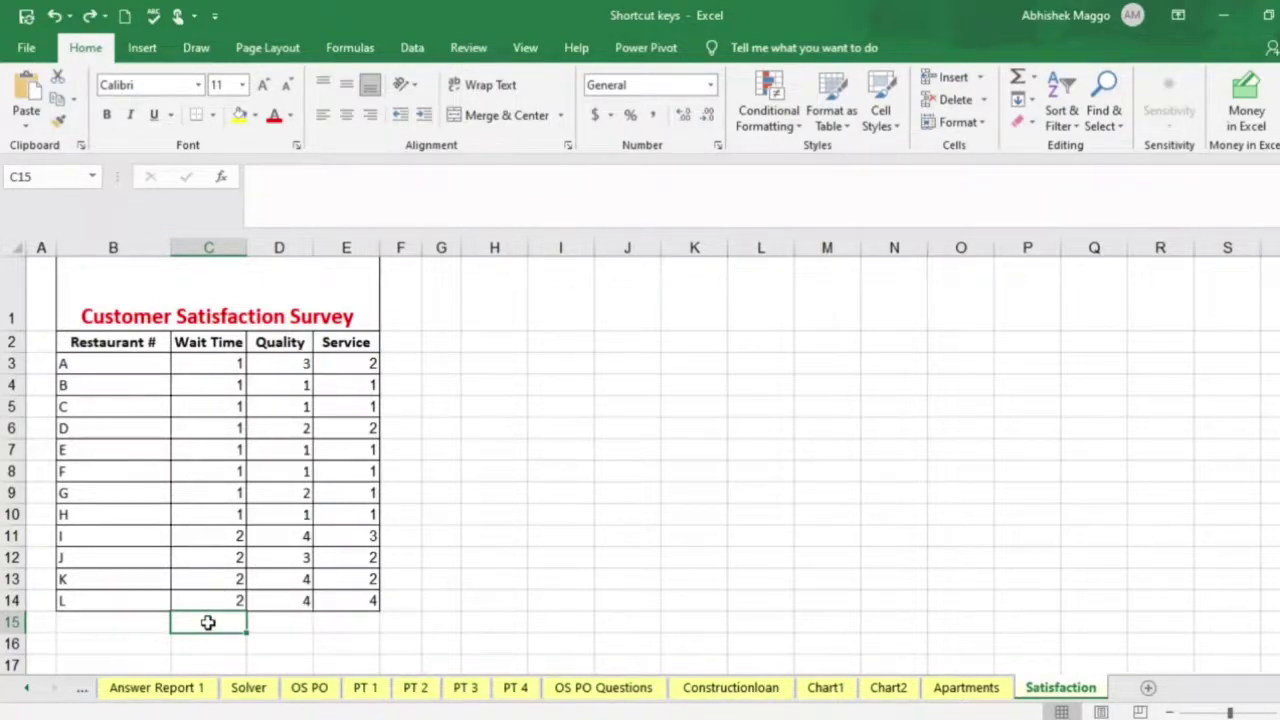
Total the Wait Time, Quality and Service columns of the survey table with AutoSum in C15 to E15
drag(207, 622, 334, 625)
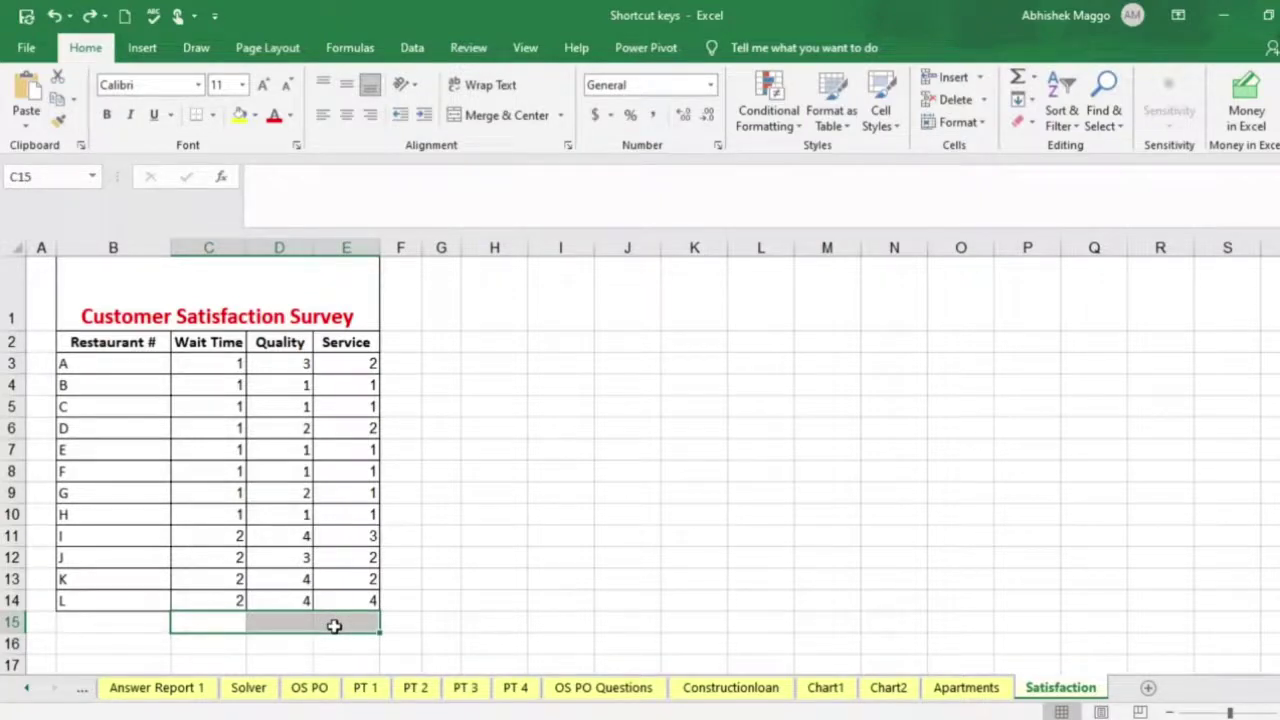
key(alt+equal)
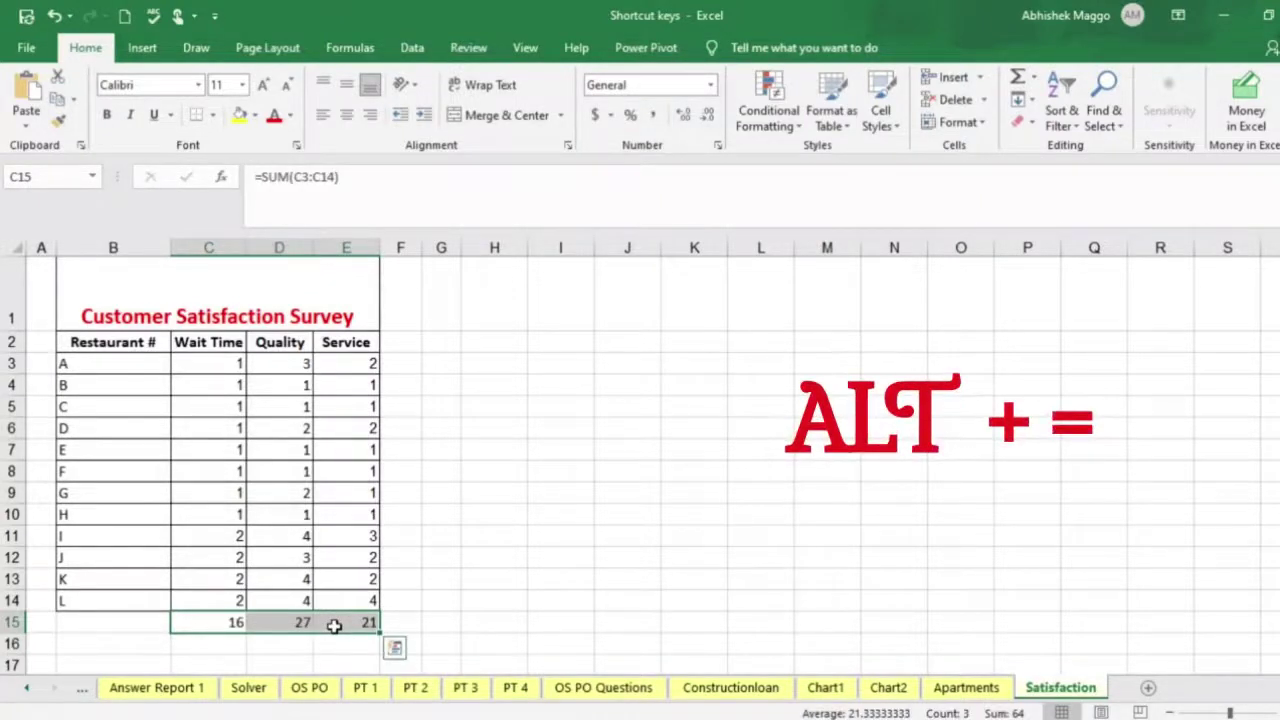